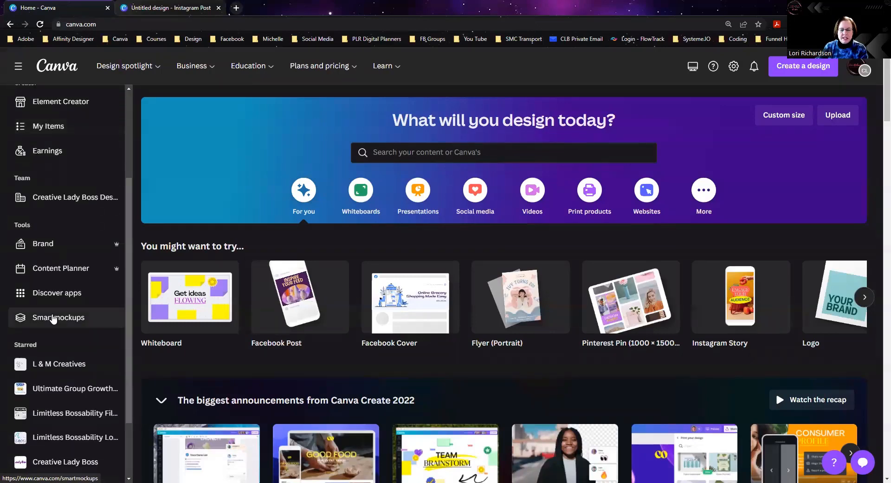
Step: Open Smartmockups and look through the Other mockups in the Home & living category
click(53, 318)
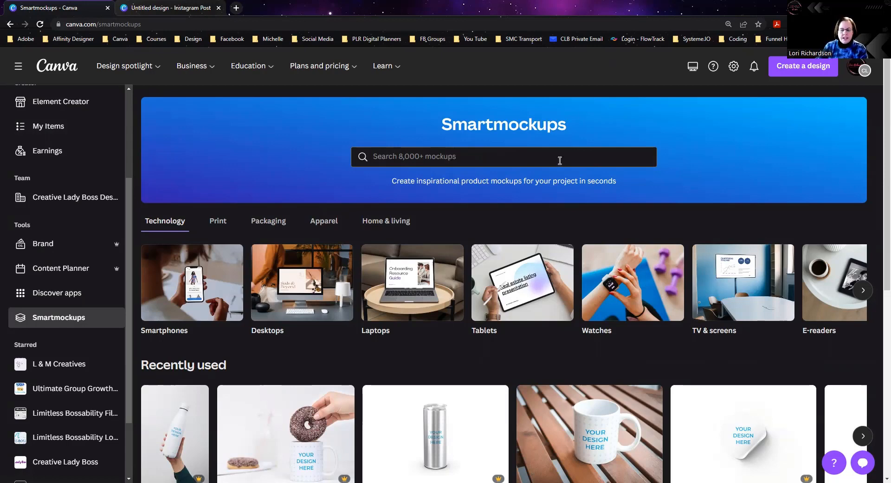
scroll(559, 159, down, 1)
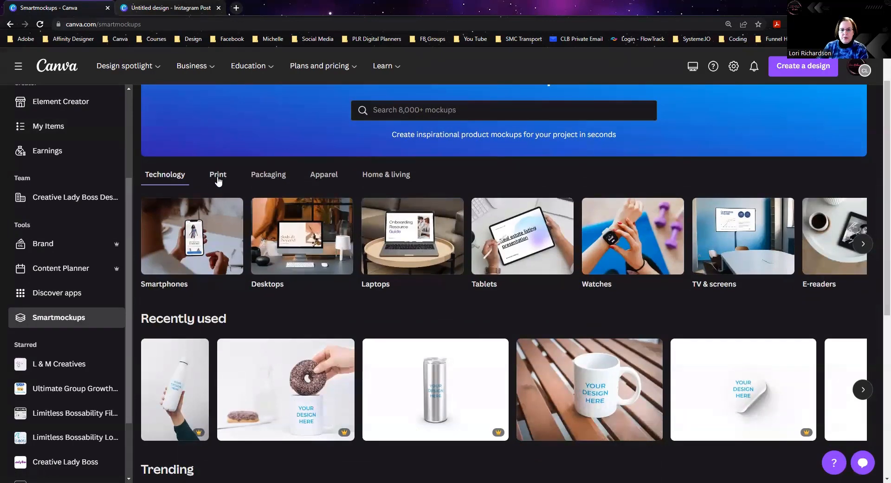
click(395, 179)
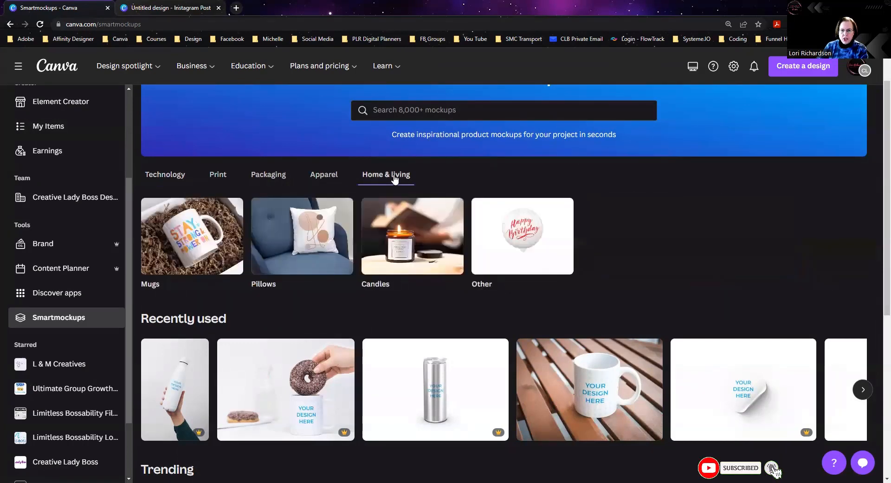
click(494, 264)
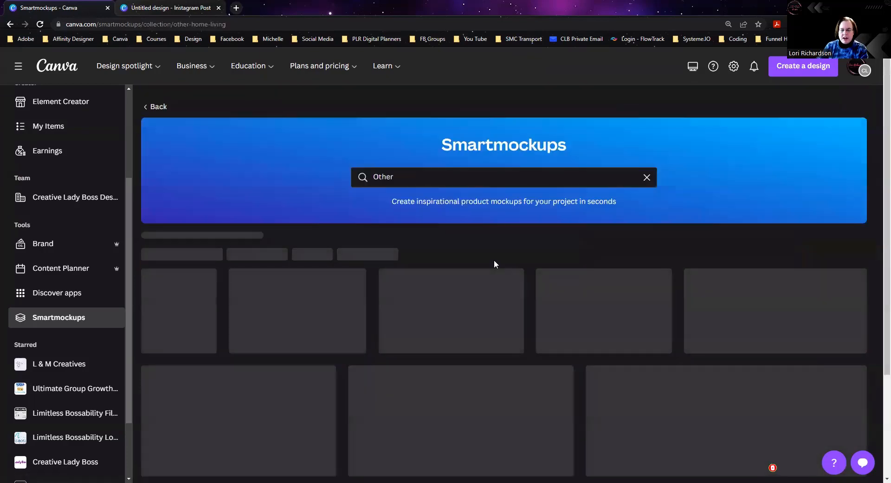
scroll(501, 299, down, 3)
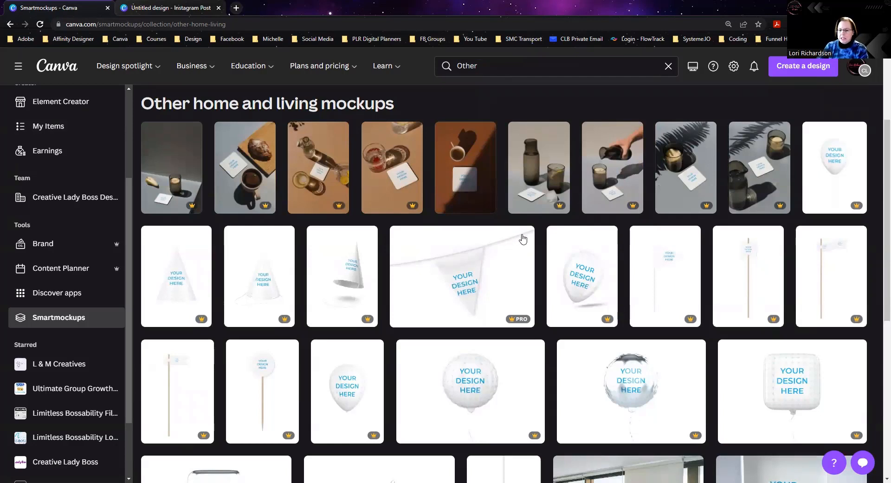
scroll(518, 284, down, 5)
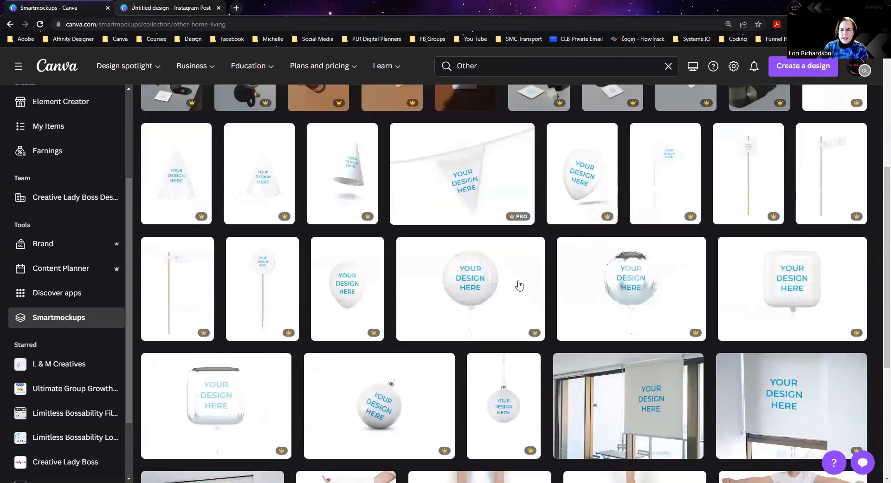
scroll(519, 285, down, 2)
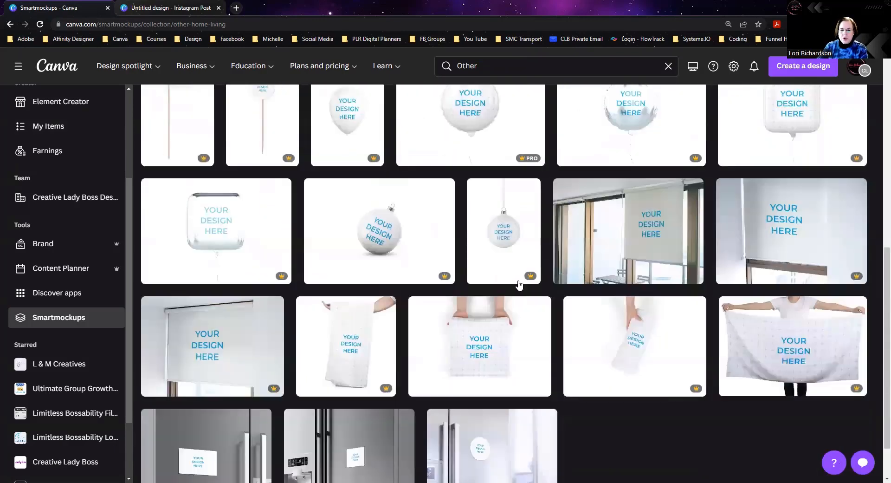
scroll(518, 284, up, 4)
scroll(266, 96, up, 5)
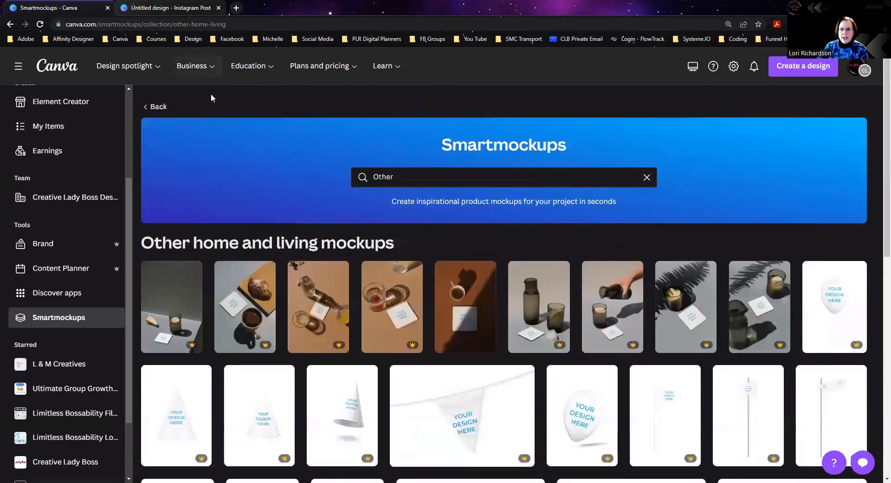
click(155, 106)
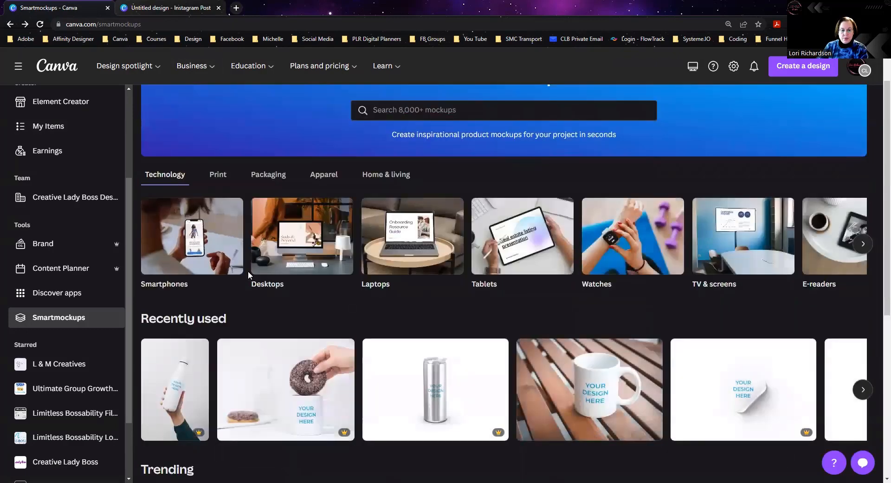
Step: Look through the Beverages mockups in the Packaging category
scroll(273, 302, down, 2)
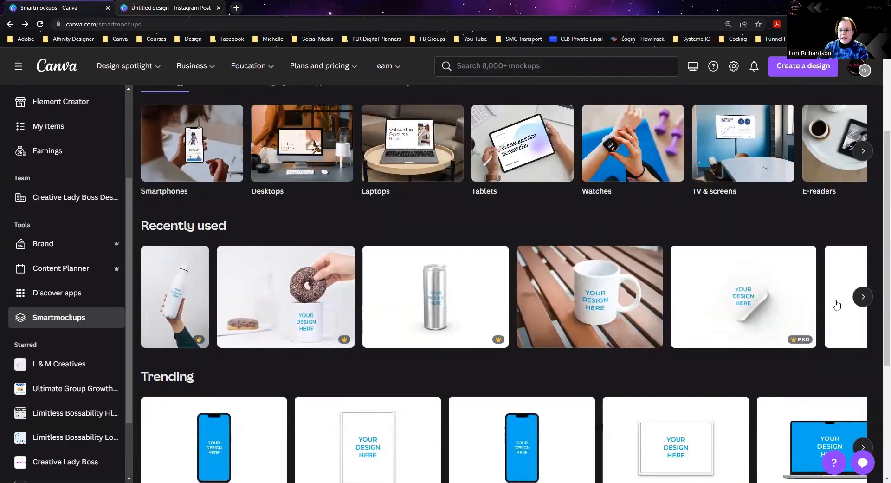
scroll(289, 295, up, 3)
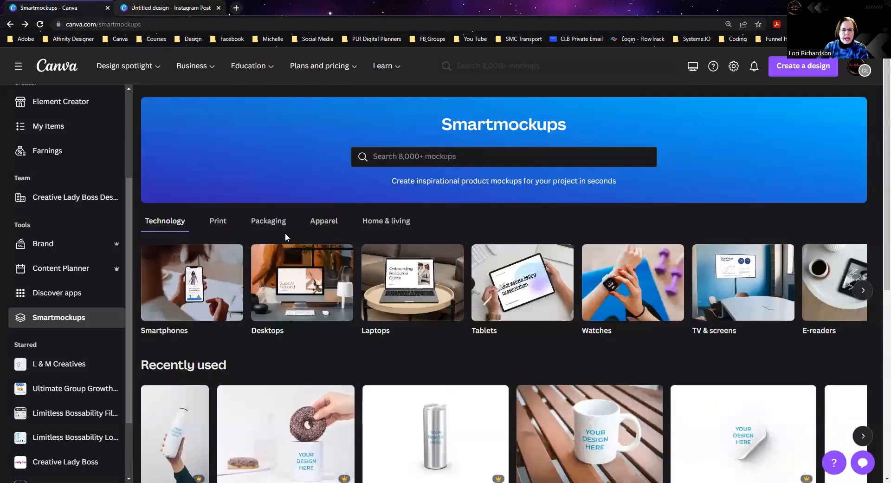
click(261, 226)
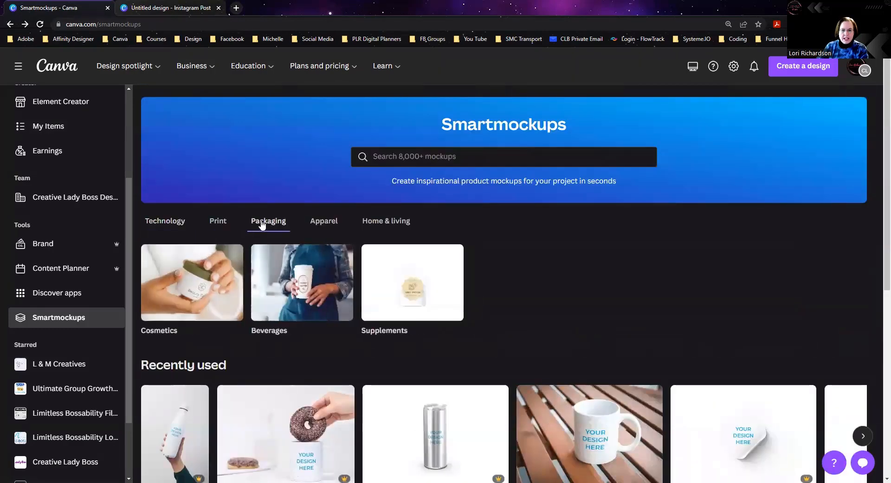
click(301, 285)
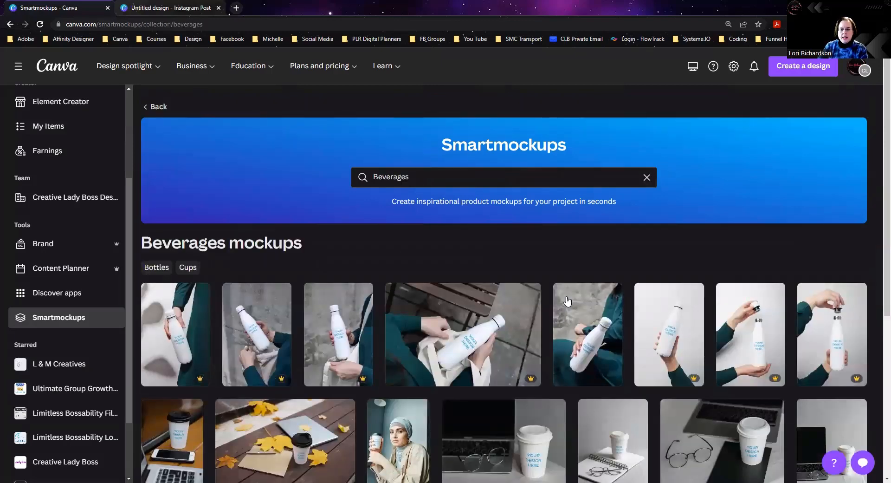
scroll(567, 301, down, 5)
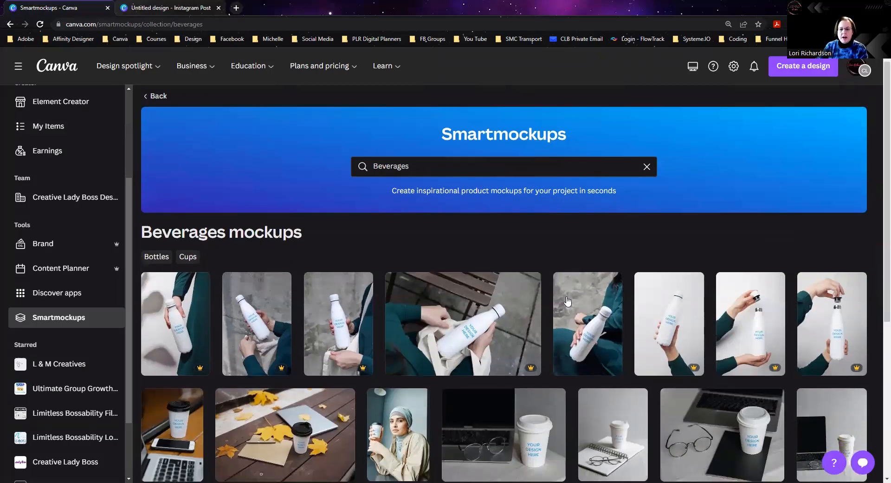
scroll(566, 300, down, 8)
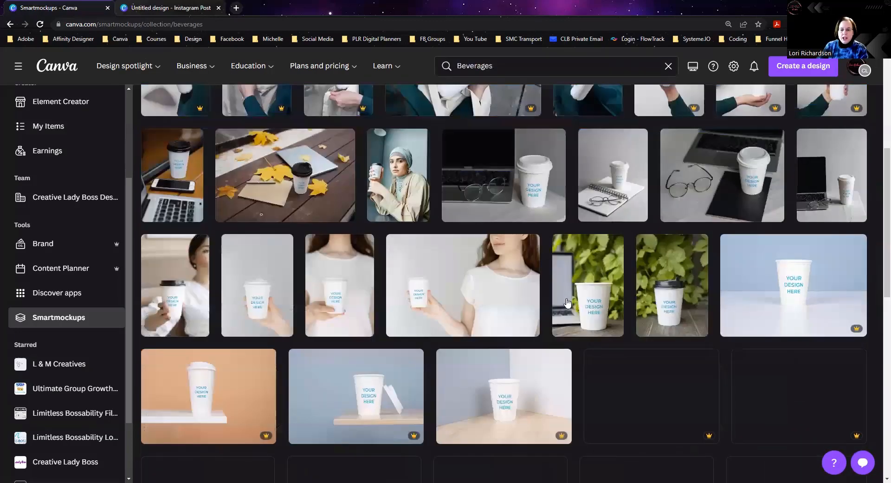
scroll(562, 309, down, 10)
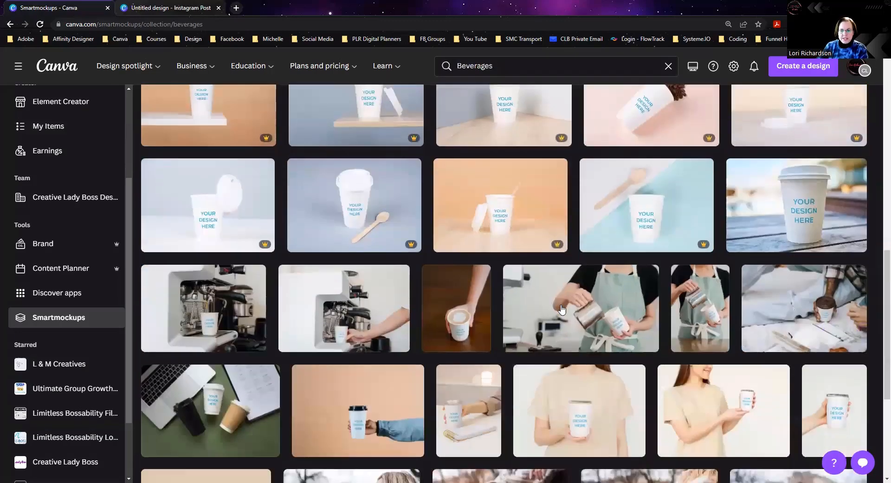
scroll(561, 309, down, 10)
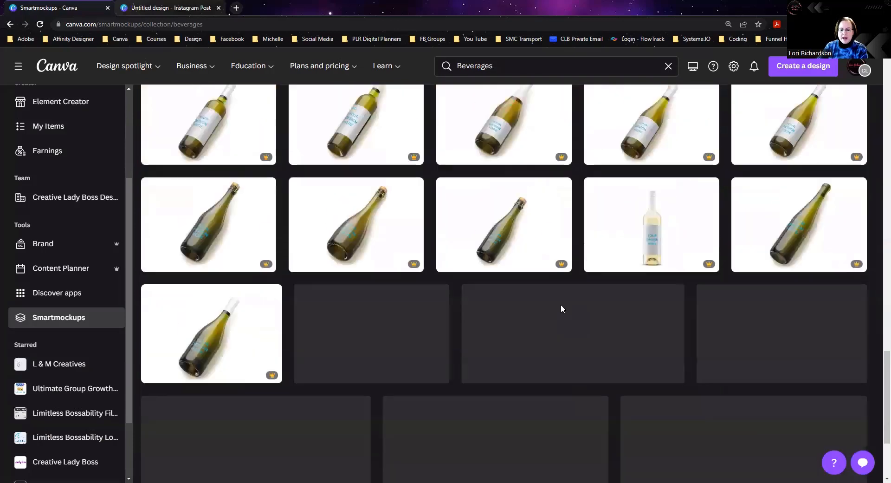
scroll(562, 307, down, 5)
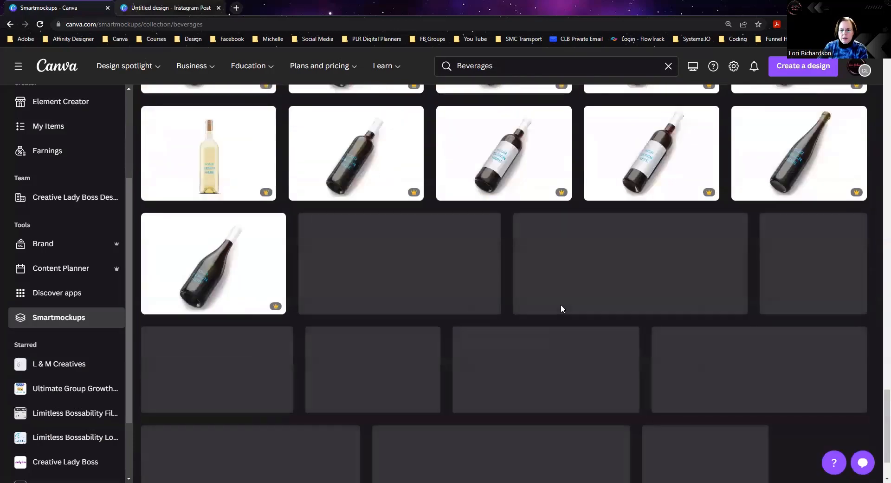
scroll(563, 309, down, 2)
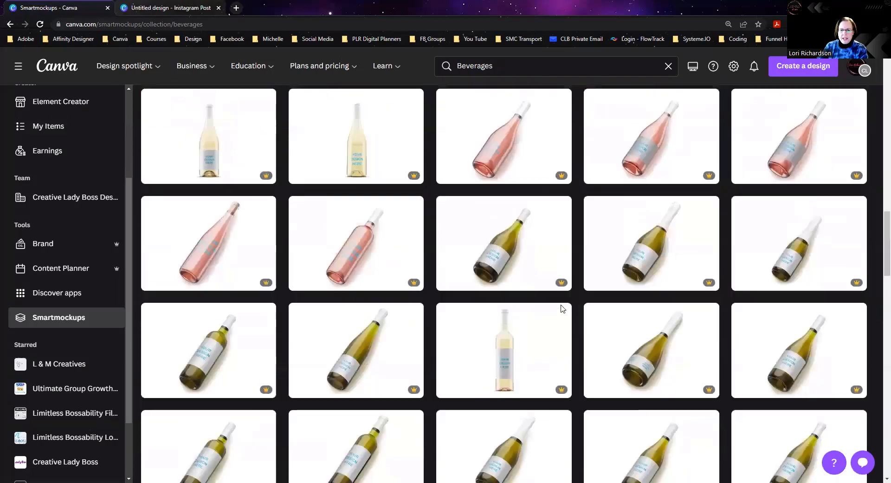
scroll(562, 309, up, 15)
scroll(561, 309, up, 5)
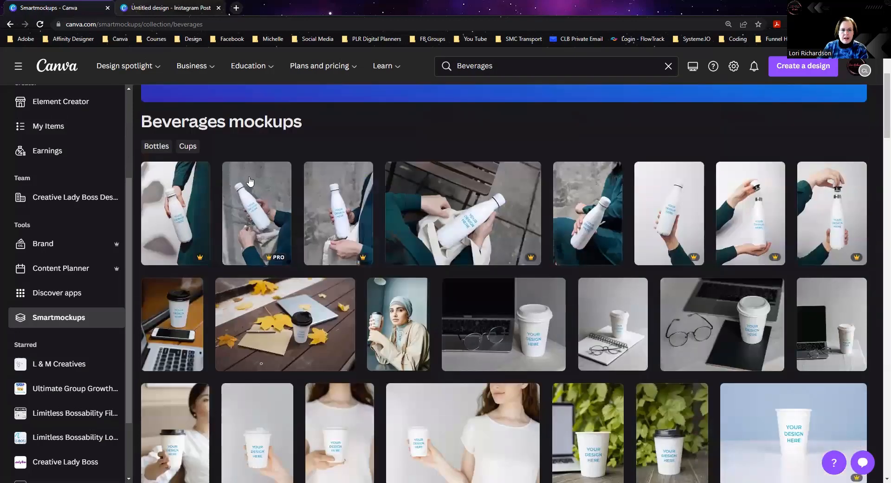
scroll(228, 203, up, 3)
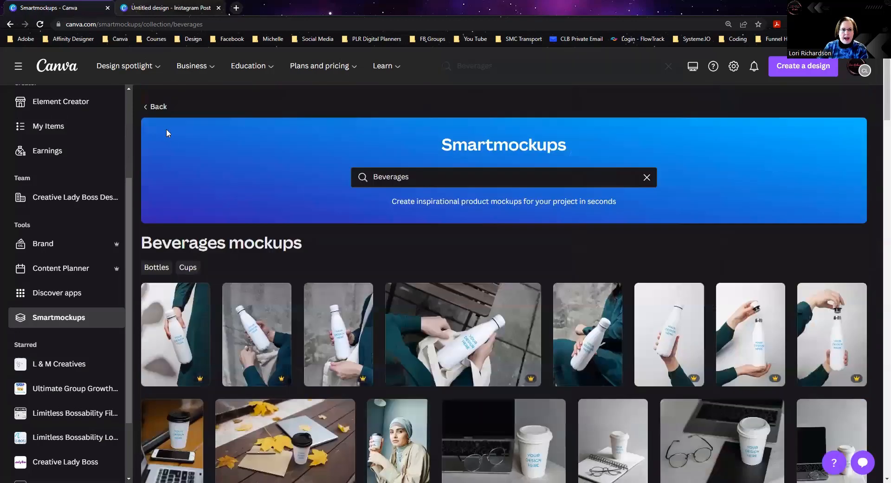
click(158, 103)
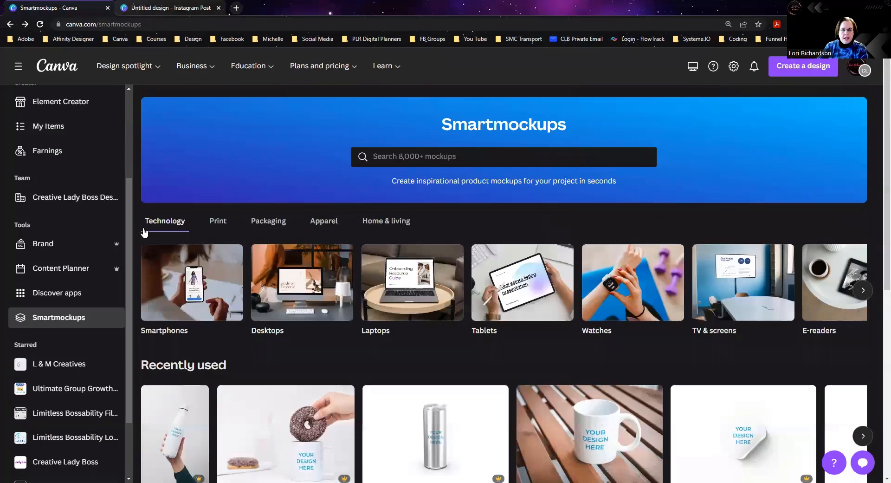
Step: Open the Home & living mug mockup that shows a white mug lying in a box of brown shredded paper
click(384, 222)
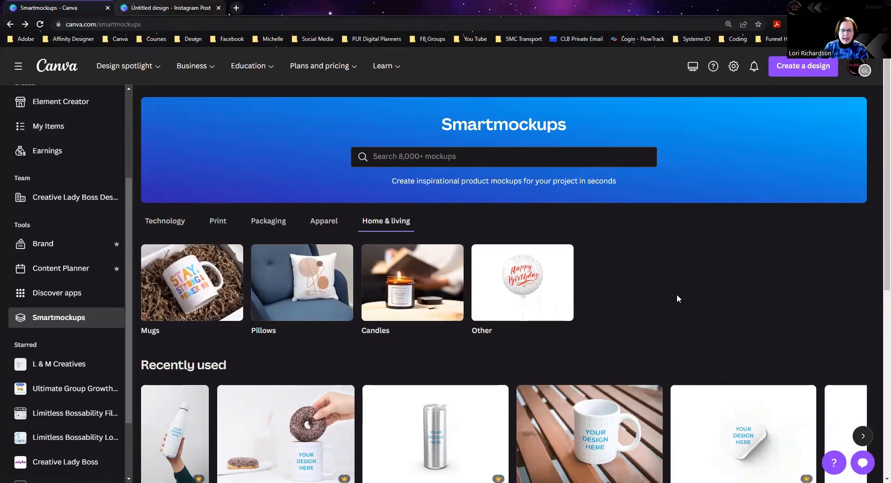
scroll(677, 295, down, 2)
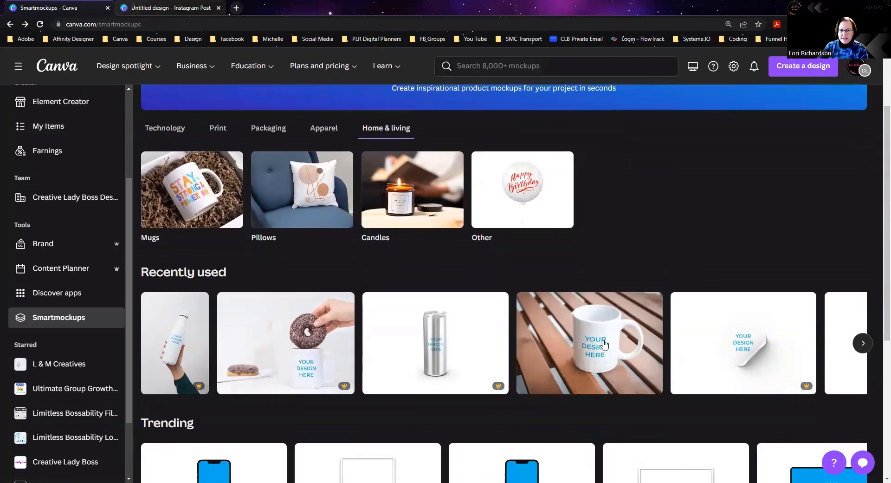
click(211, 211)
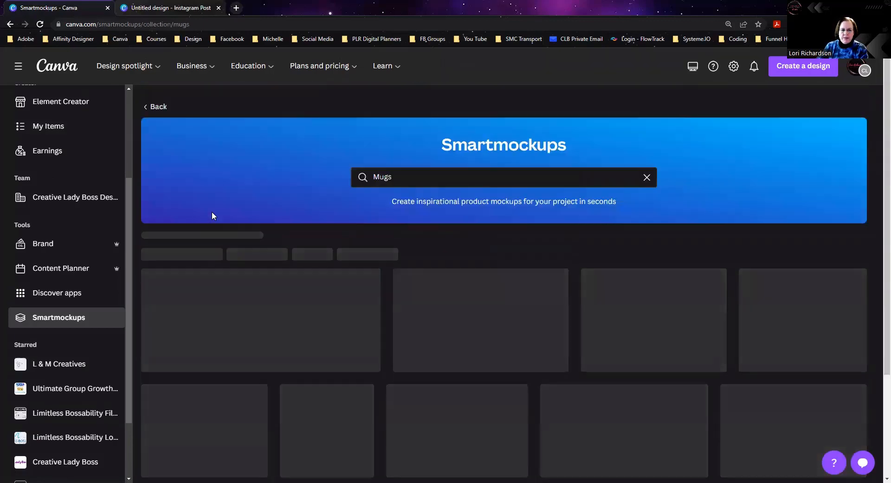
scroll(482, 284, down, 2)
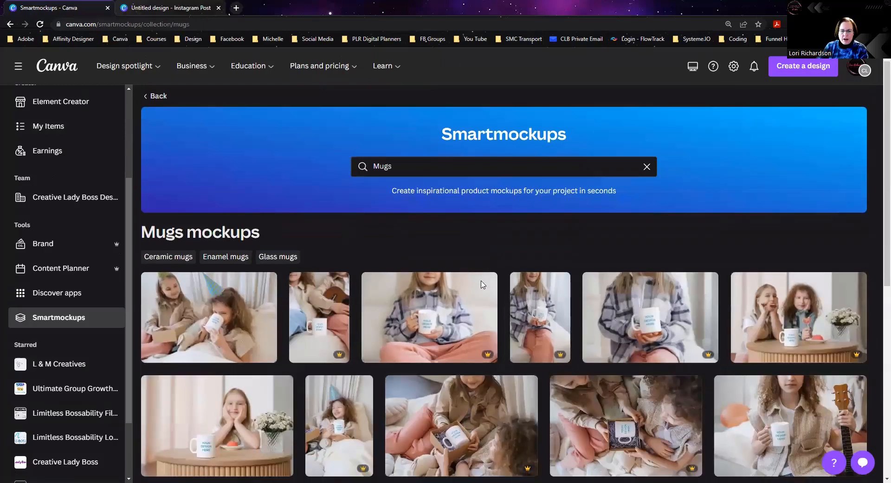
scroll(481, 280, down, 6)
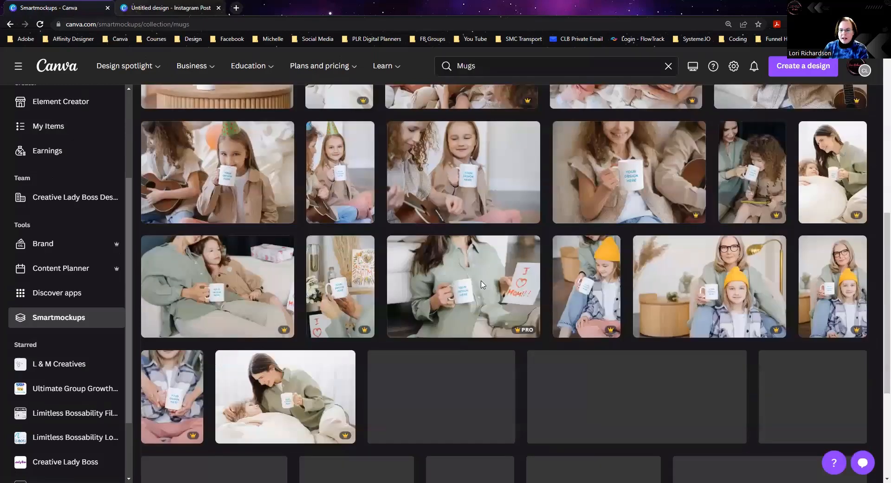
scroll(481, 285, down, 4)
scroll(482, 285, down, 6)
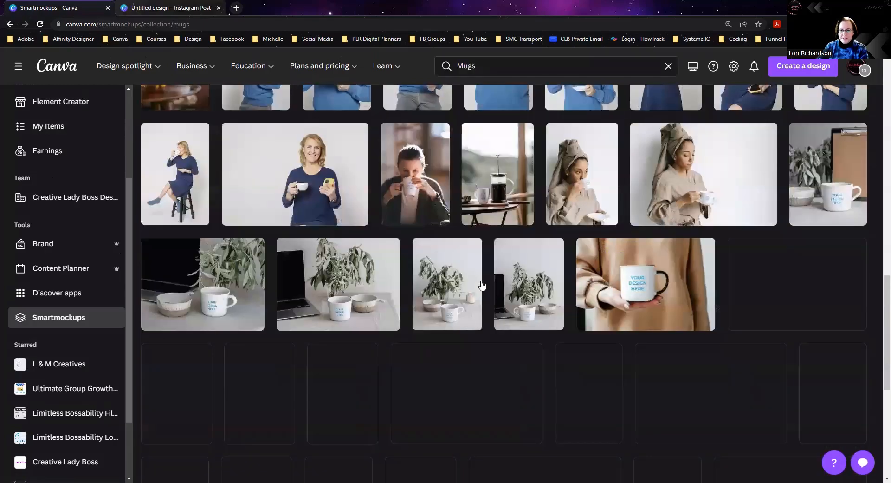
scroll(482, 285, down, 1)
scroll(482, 285, down, 3)
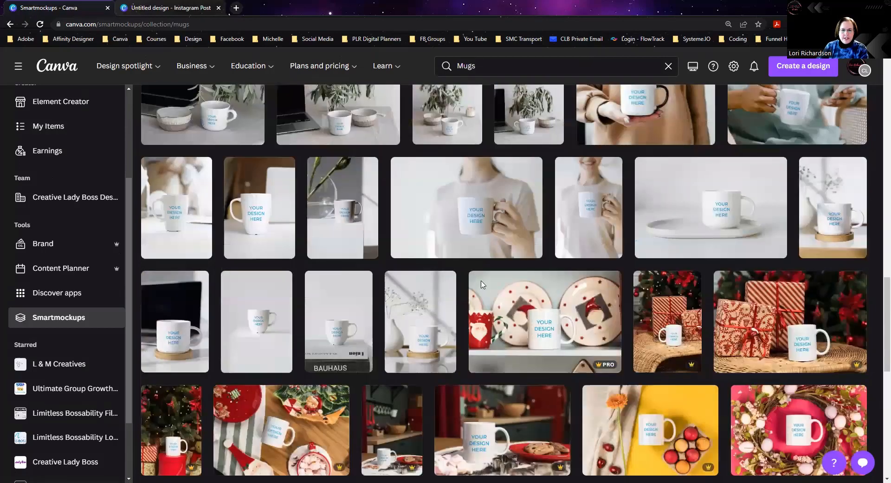
scroll(482, 281, down, 2)
scroll(482, 281, down, 10)
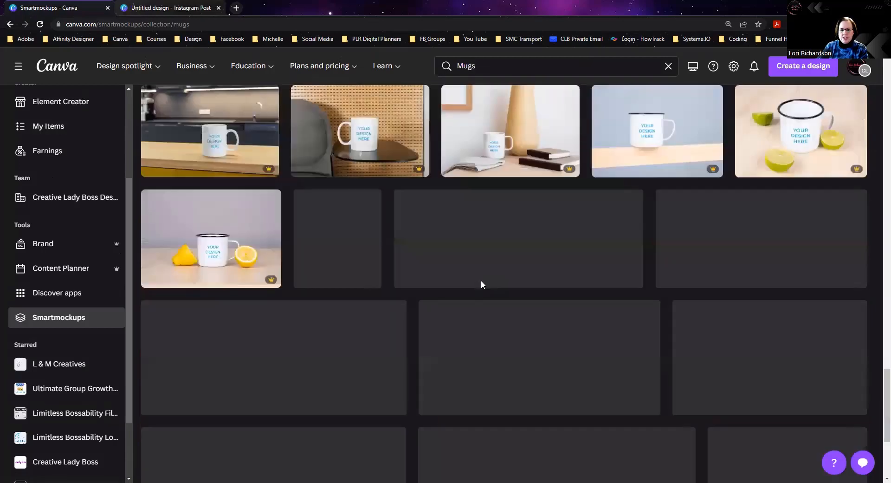
scroll(481, 285, down, 4)
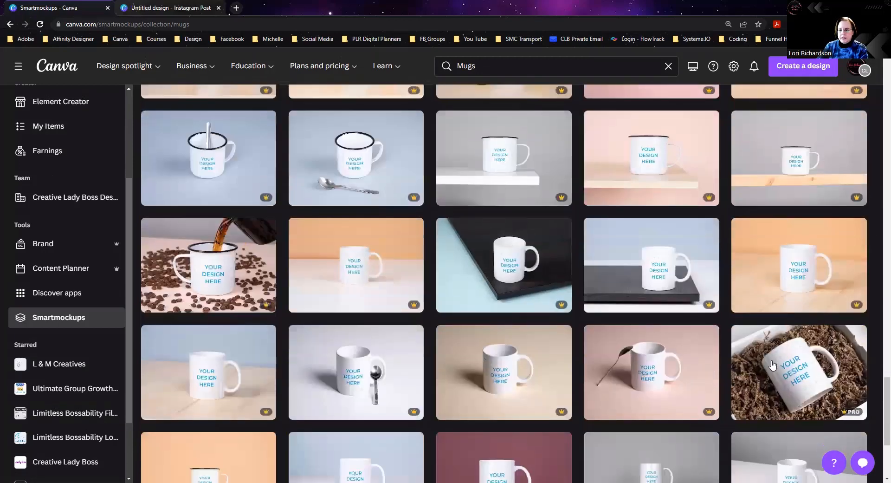
click(795, 379)
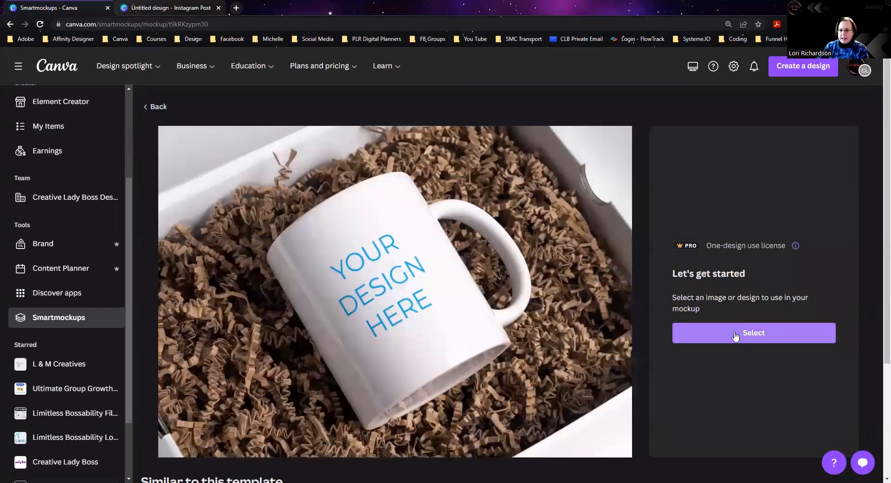
Step: Browse the existing designs and uploads, and apply the uploaded seamless fall leaves and mushrooms pattern to the mug mockup
click(735, 334)
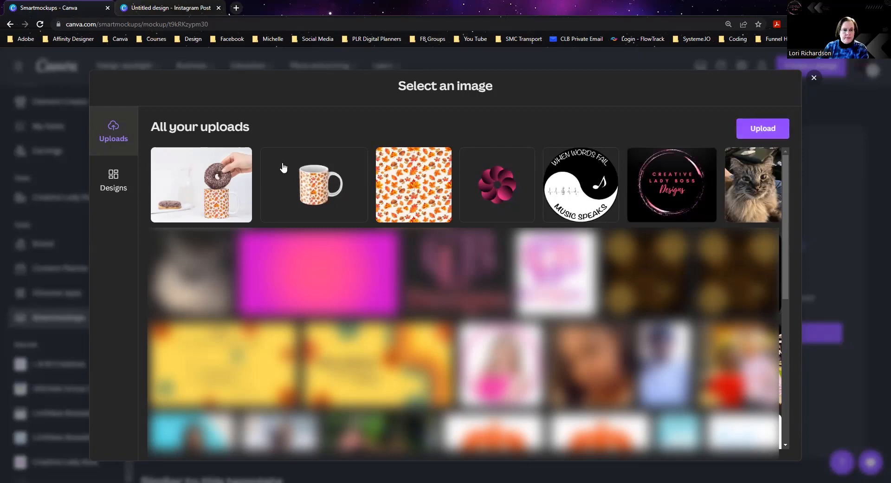
click(112, 178)
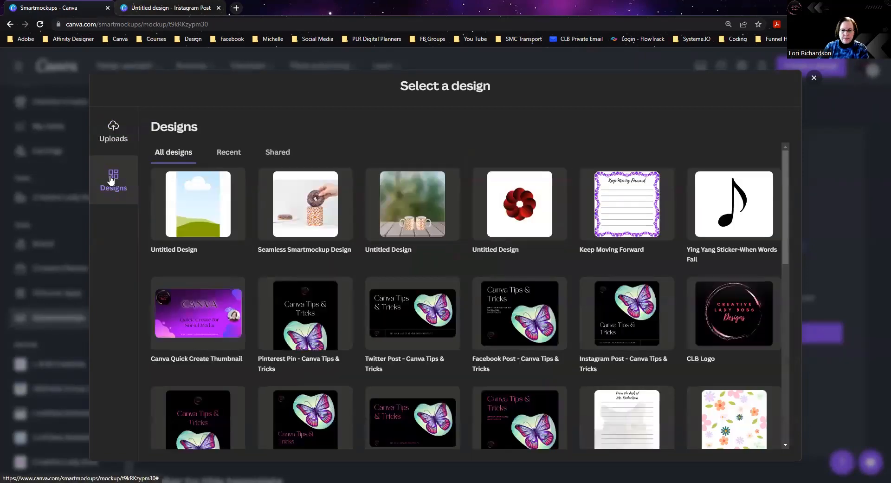
scroll(268, 290, down, 3)
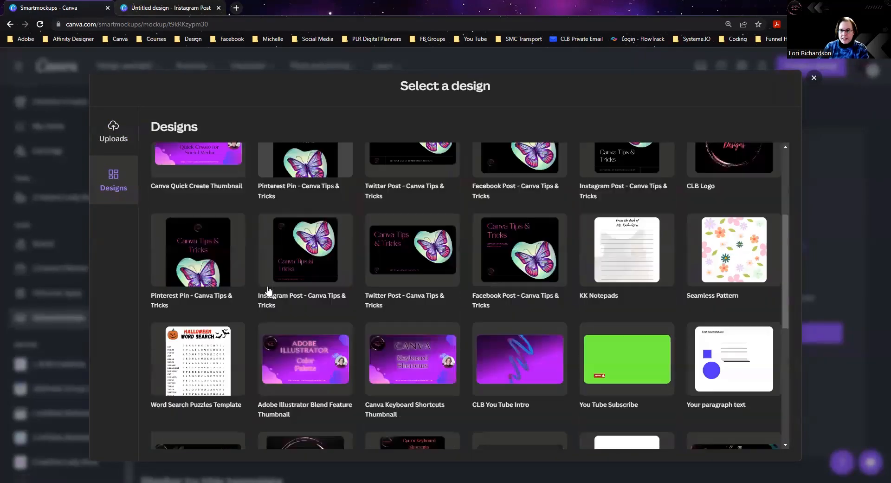
scroll(325, 290, down, 1)
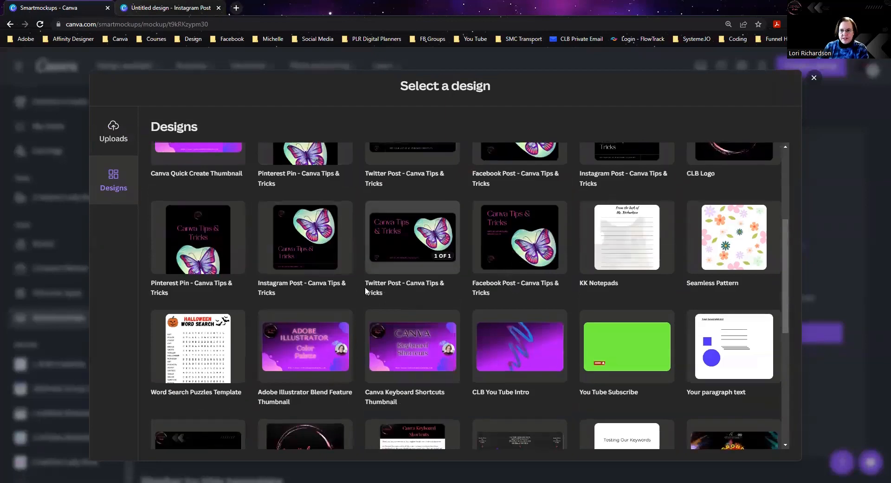
scroll(364, 286, up, 4)
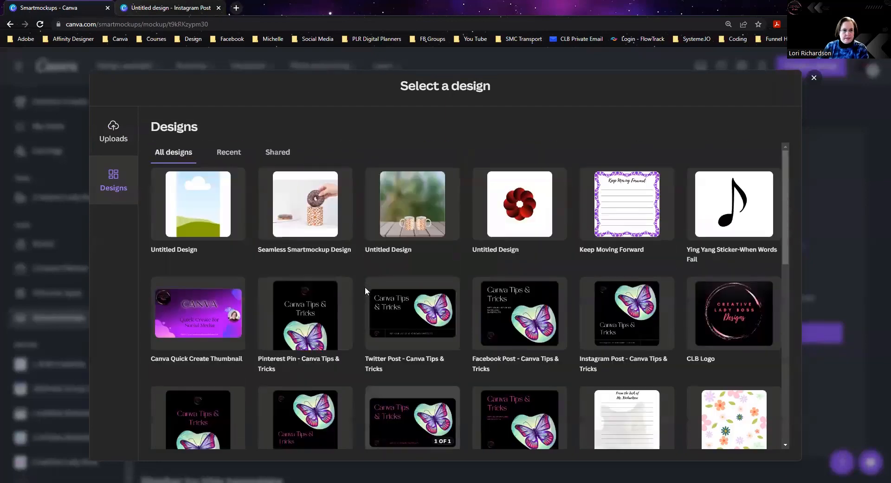
click(117, 139)
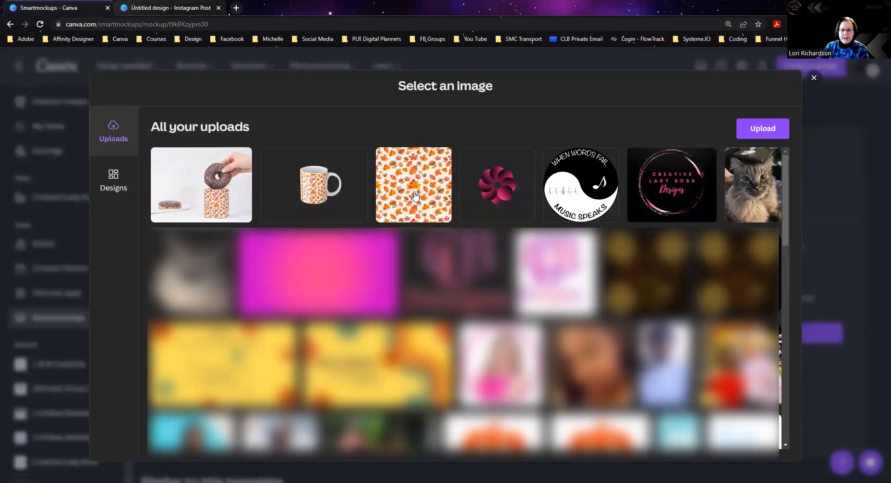
click(415, 196)
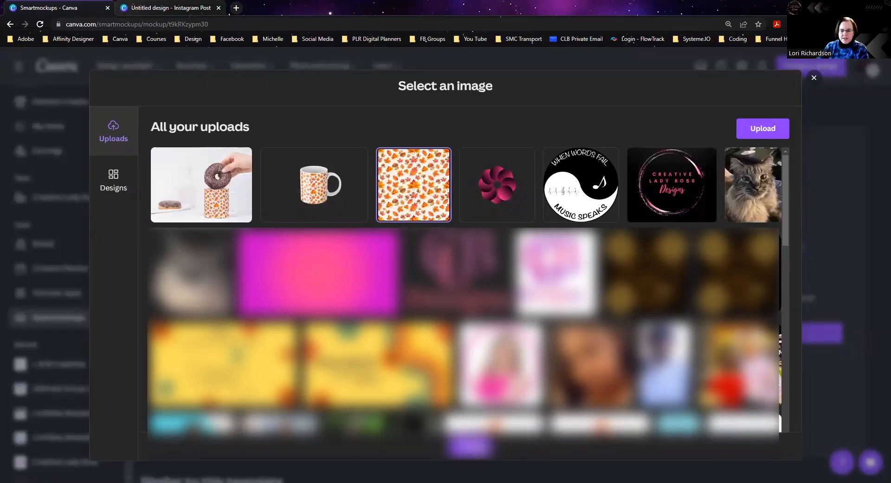
click(480, 447)
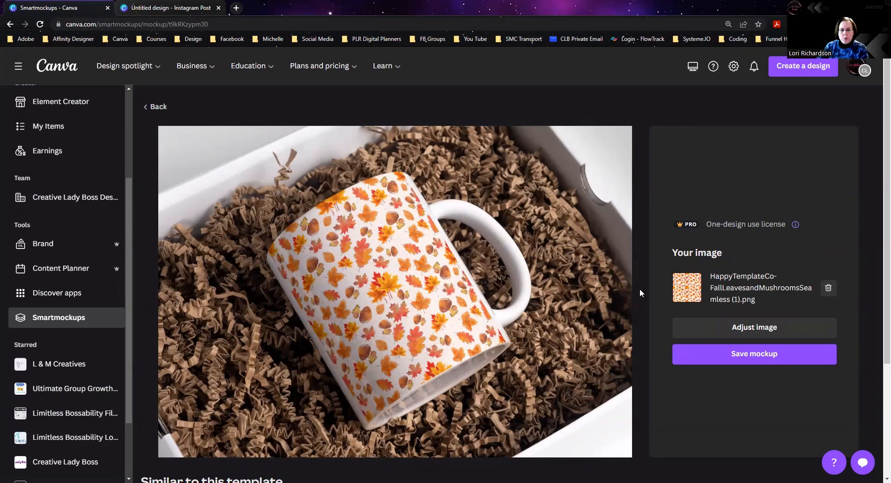
Step: Adjust the mug's pattern image by scaling it to 121% and aligning it to the horizontal centre
click(744, 328)
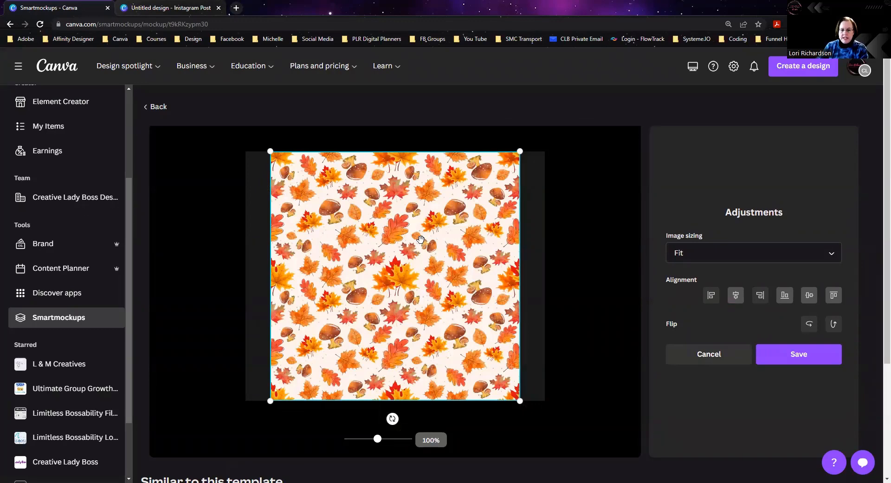
mouse_move(378, 439)
mouse_down()
mouse_move(385, 440)
mouse_move(360, 440)
mouse_move(381, 441)
mouse_up()
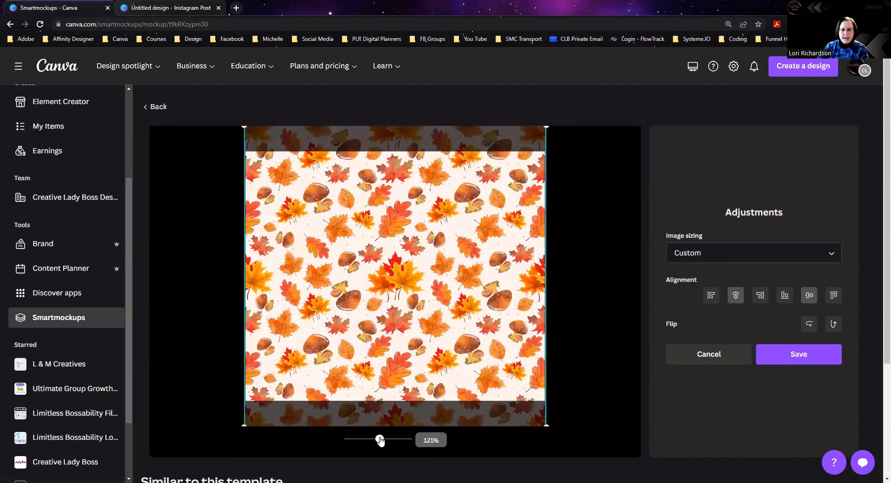
click(713, 299)
click(741, 299)
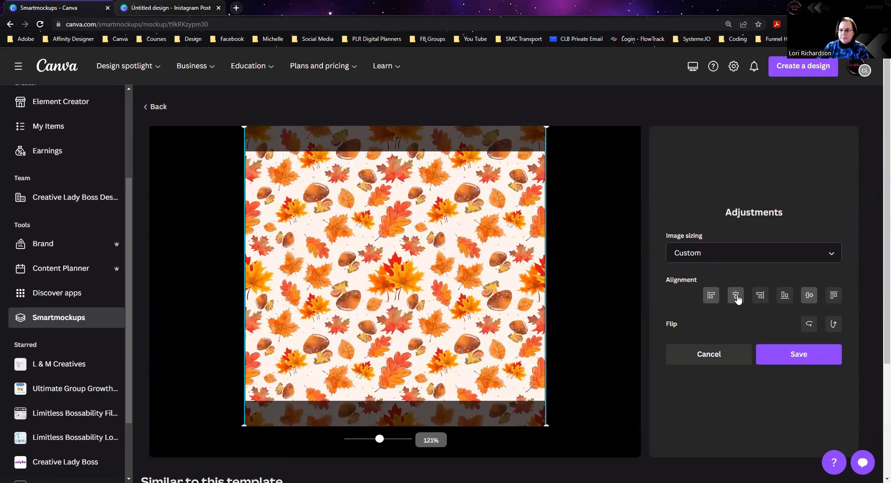
Step: Try the vertical flip, leave the pattern image flipped only horizontally, and save the adjustments
click(834, 324)
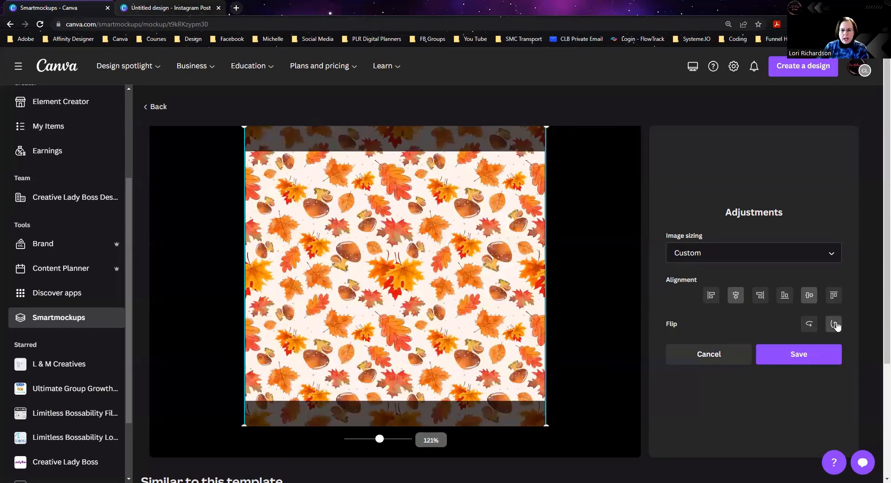
click(809, 326)
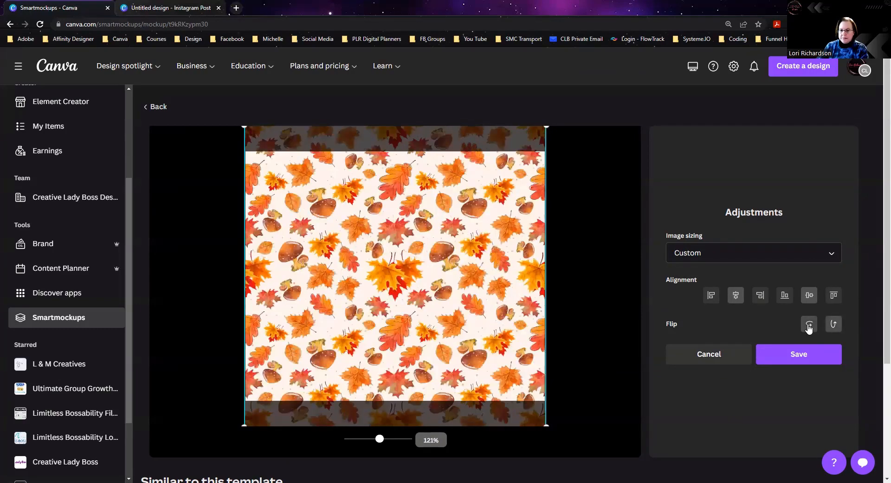
click(834, 324)
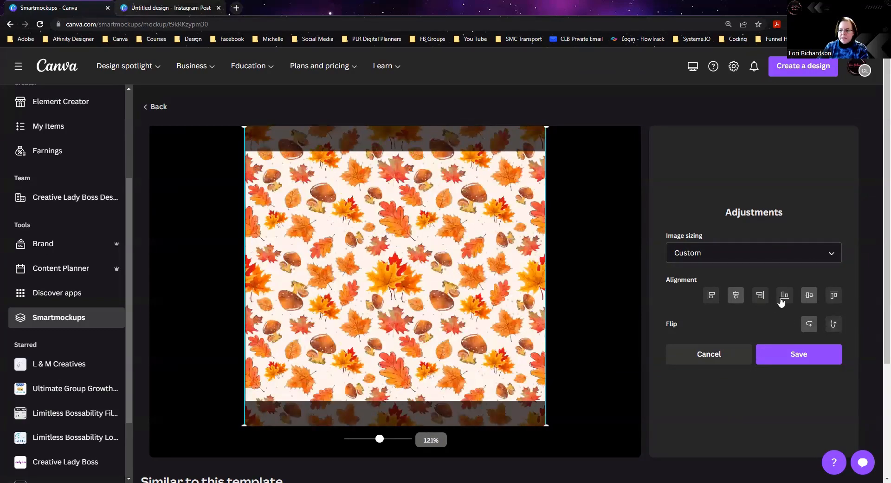
click(778, 355)
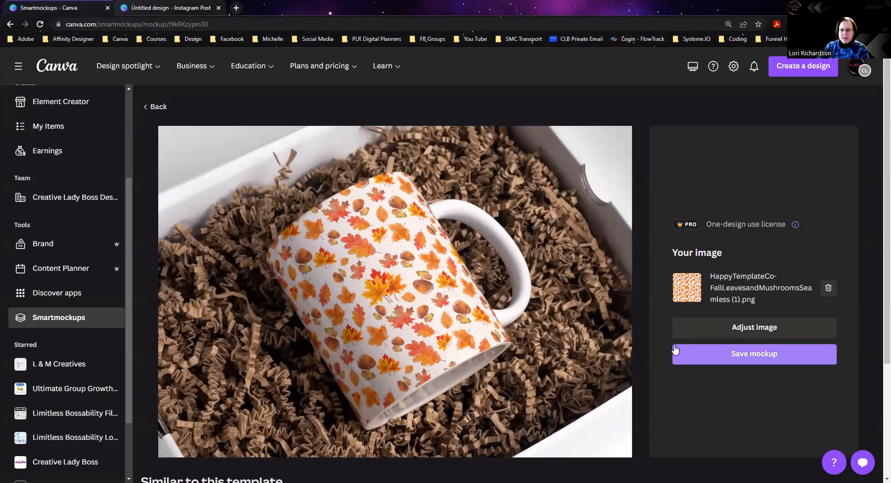
Step: Save the mug mockup and use it in a new custom-size design of 1000 × 1000 px
click(749, 359)
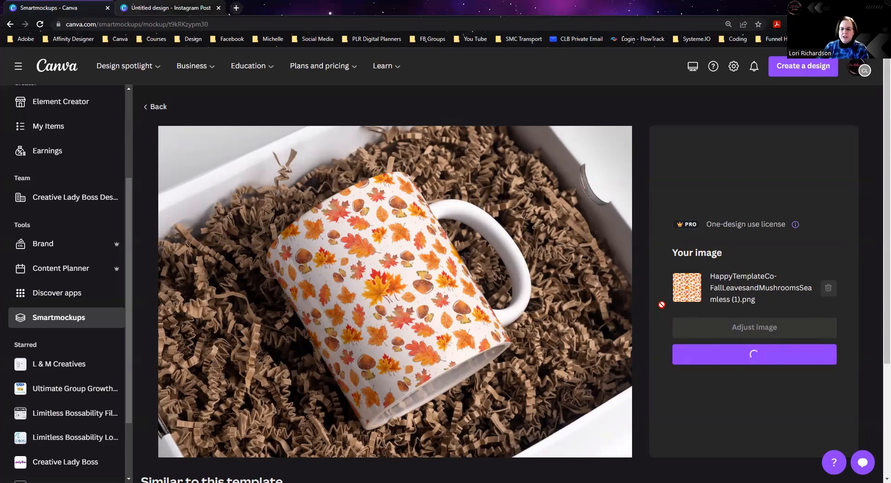
scroll(631, 276, down, 3)
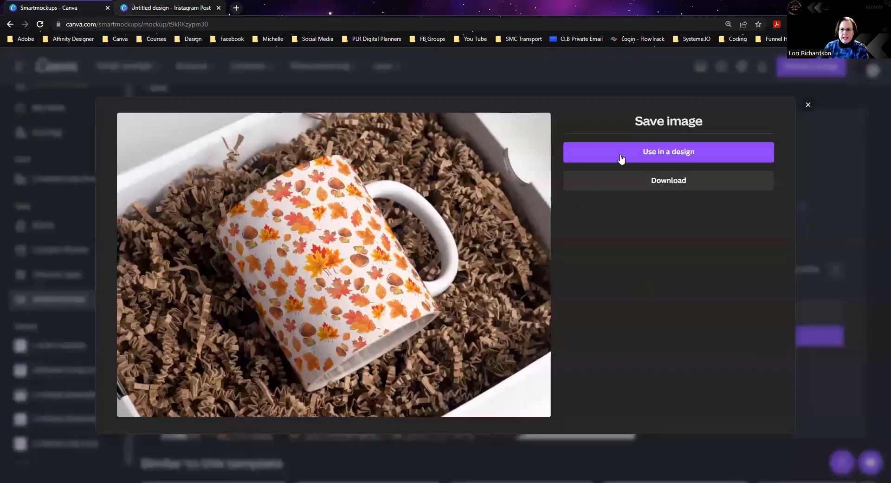
click(644, 154)
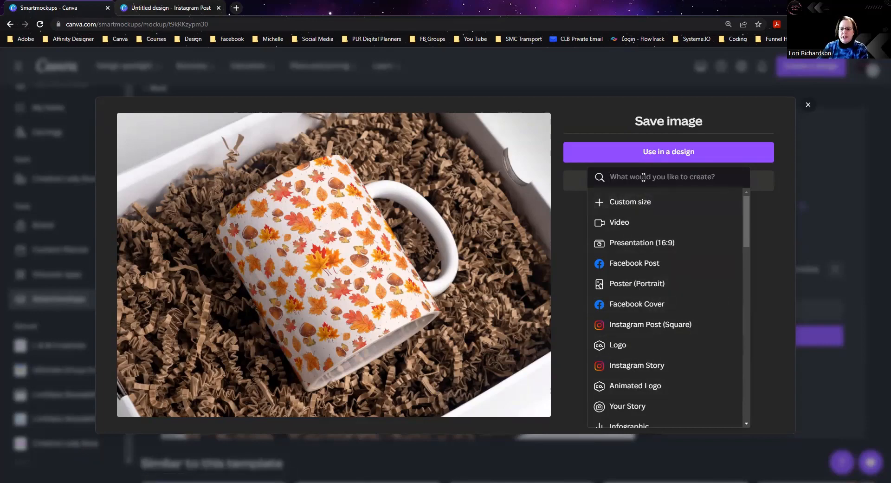
click(633, 204)
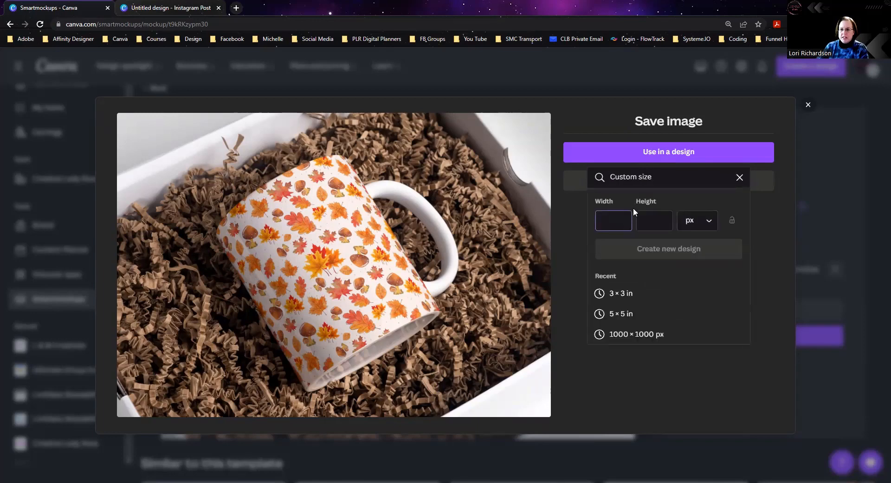
click(621, 335)
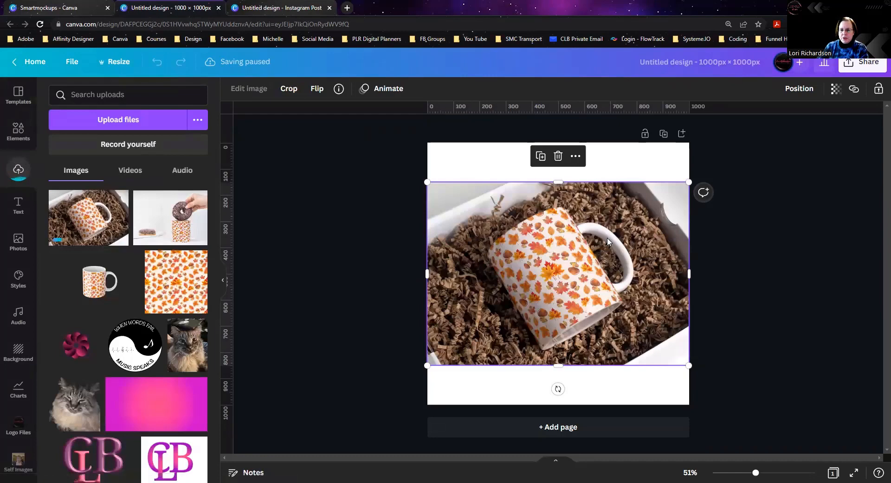
Step: Set the page background behind the mug image to black
click(469, 155)
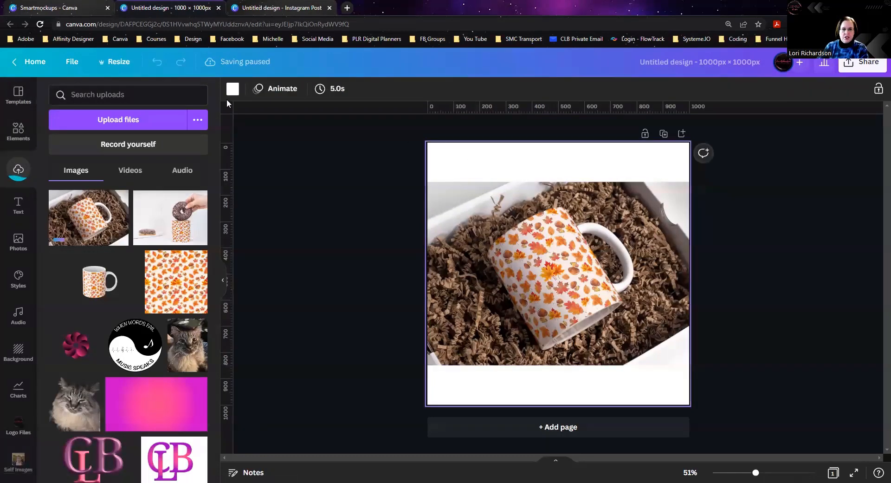
click(233, 89)
click(64, 217)
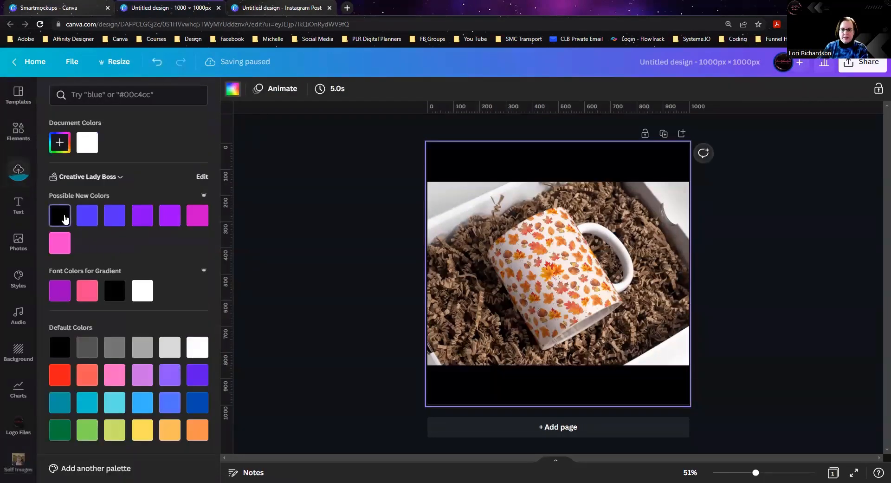
click(744, 332)
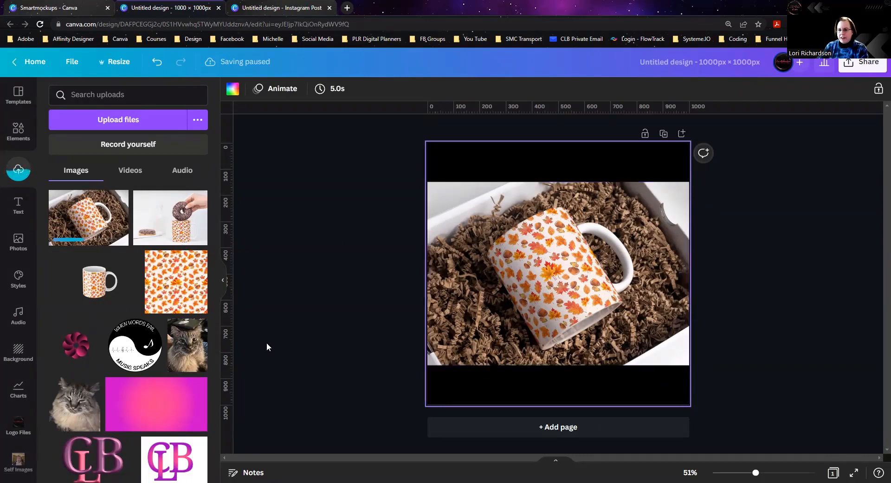
Step: Return to the Smartmockups page, download the mug mockup image, and close the save dialog
click(51, 8)
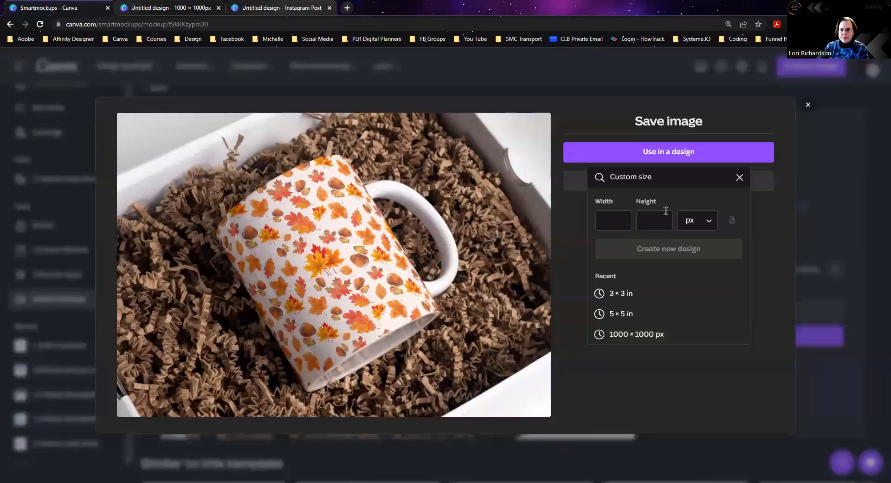
click(764, 257)
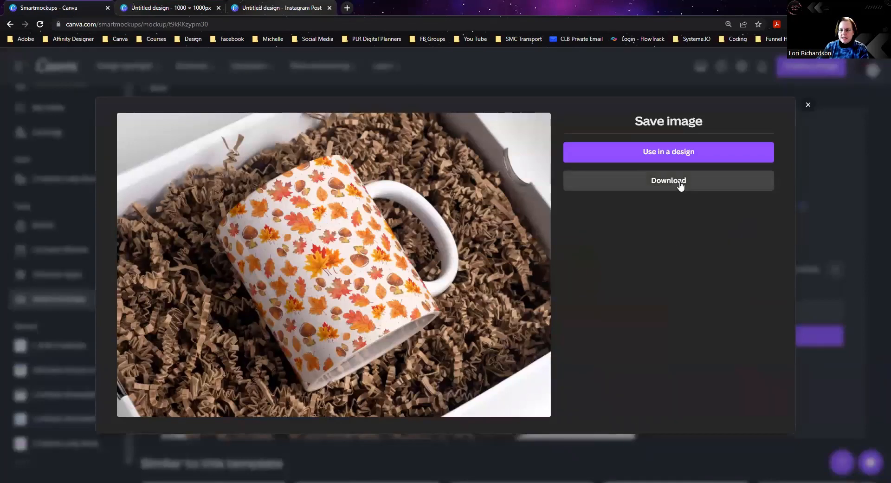
click(680, 185)
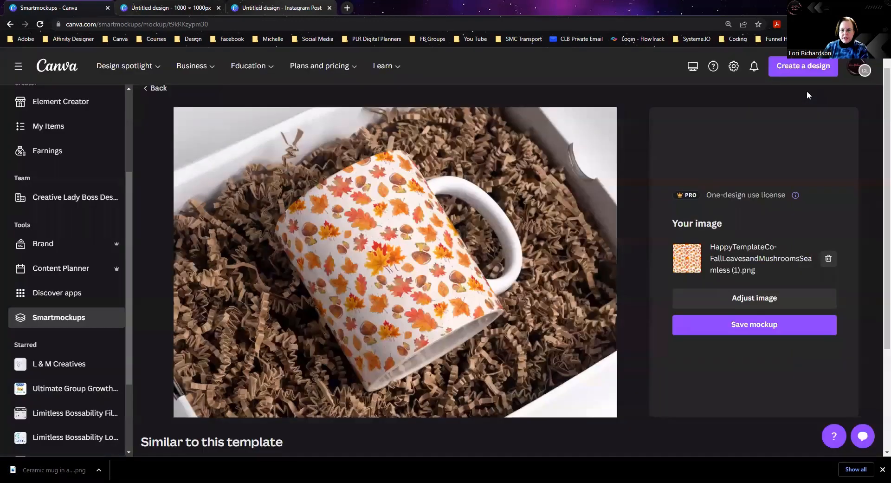
click(807, 91)
Step: Browse the similar templates and open the mockup of a white mug on a black board against a pale blue background
scroll(585, 245, down, 3)
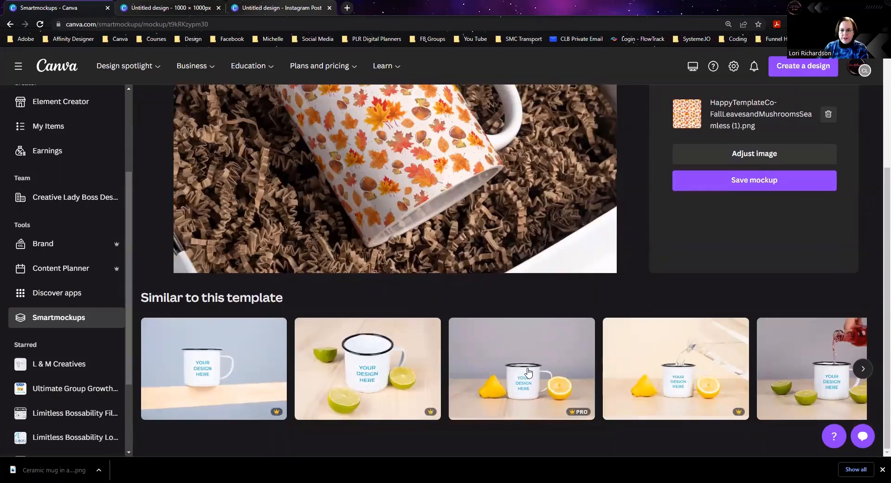
click(862, 369)
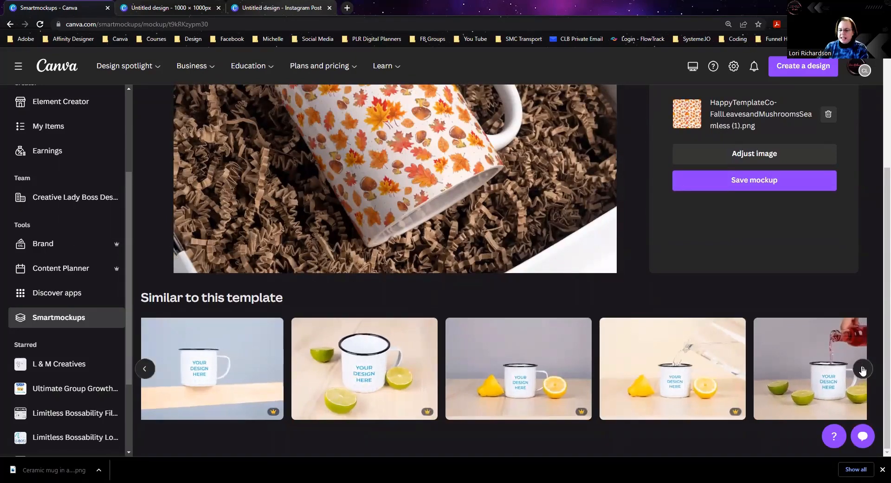
click(862, 370)
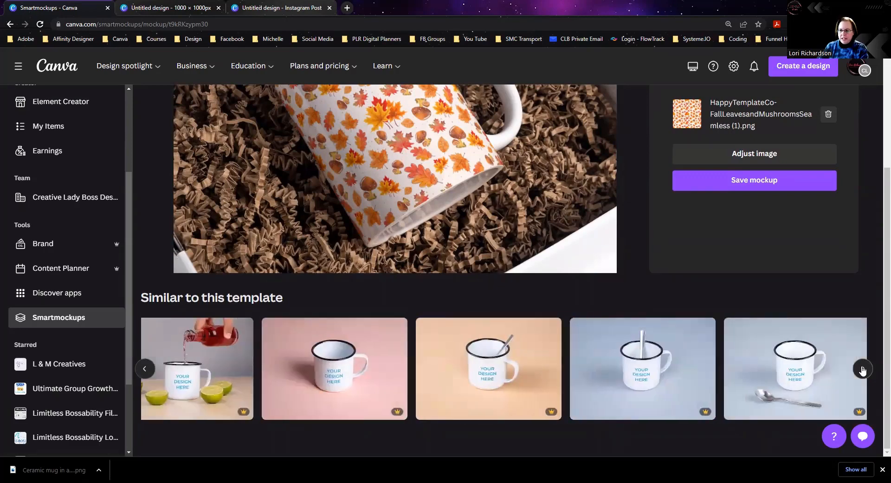
click(862, 371)
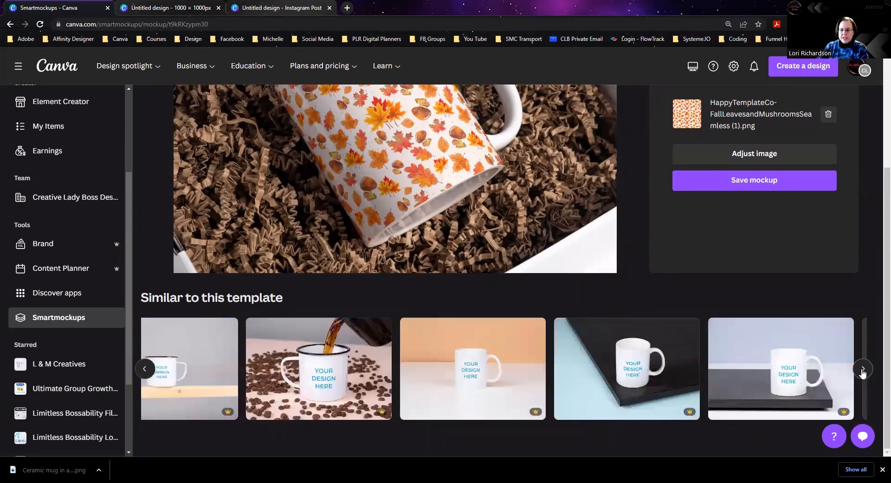
click(685, 372)
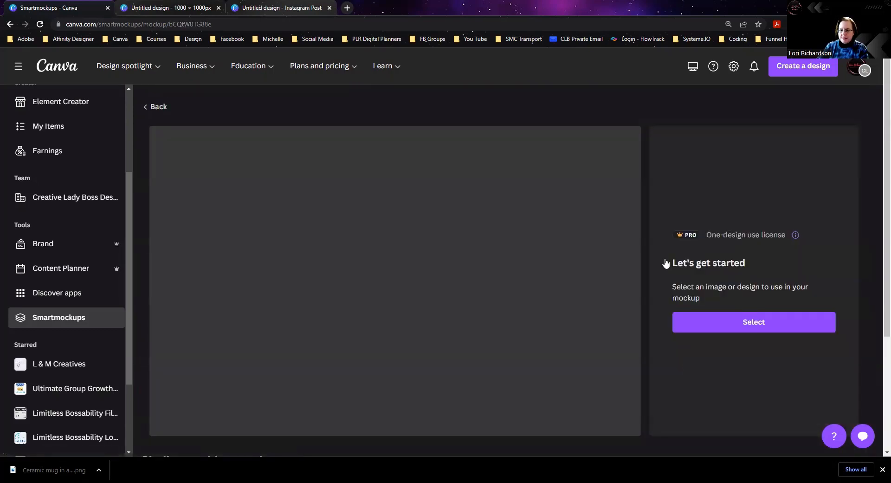
Step: Upload "Happy Template Co - Fall Vintage1.png" from the Downloads folder as an image for the mug mockup
click(746, 326)
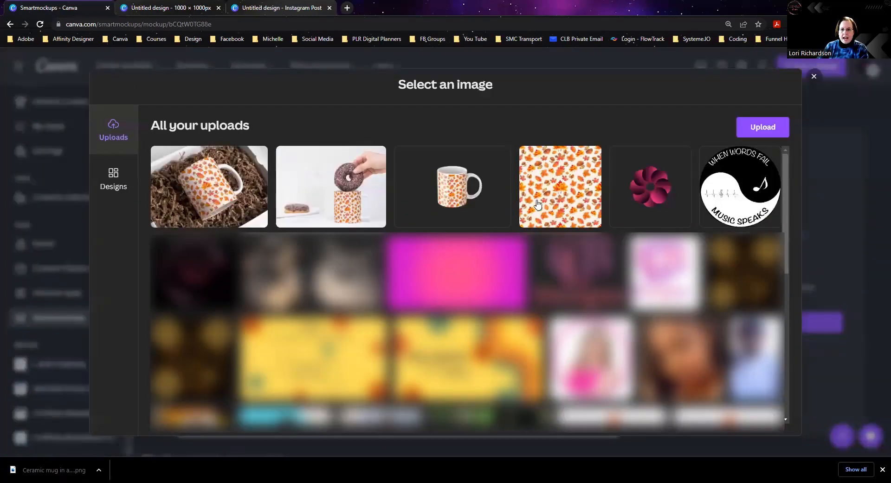
click(762, 129)
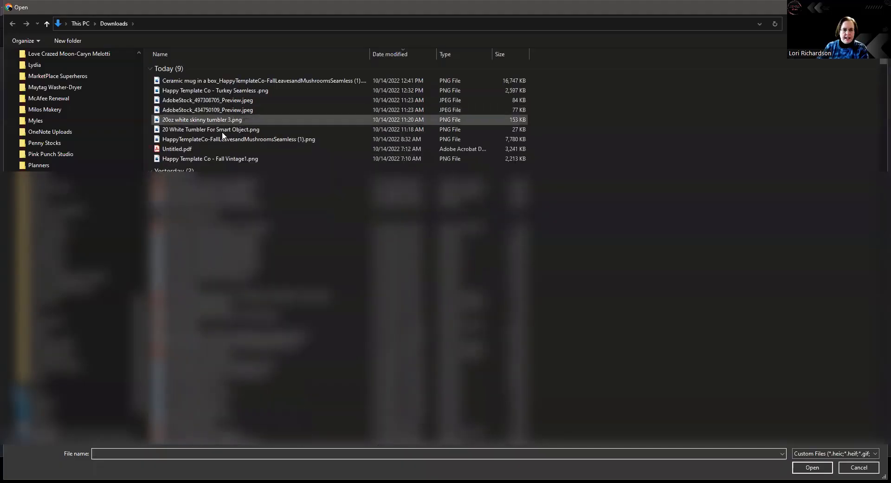
click(218, 160)
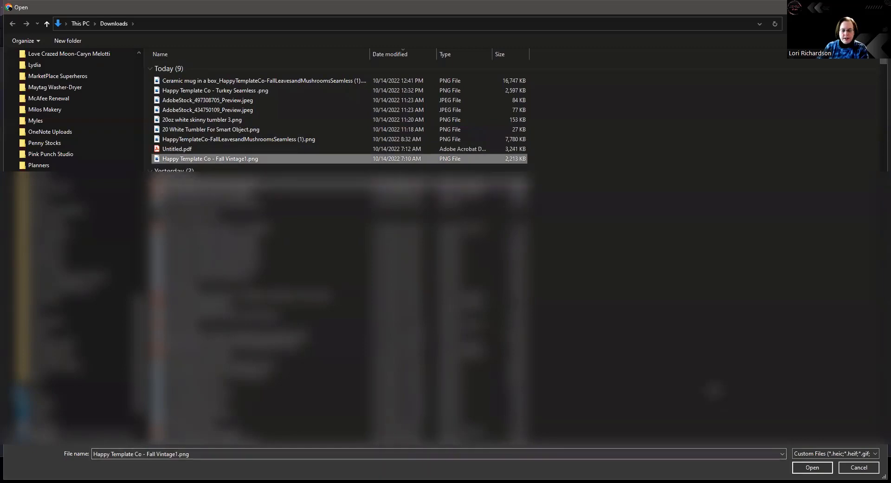
click(803, 462)
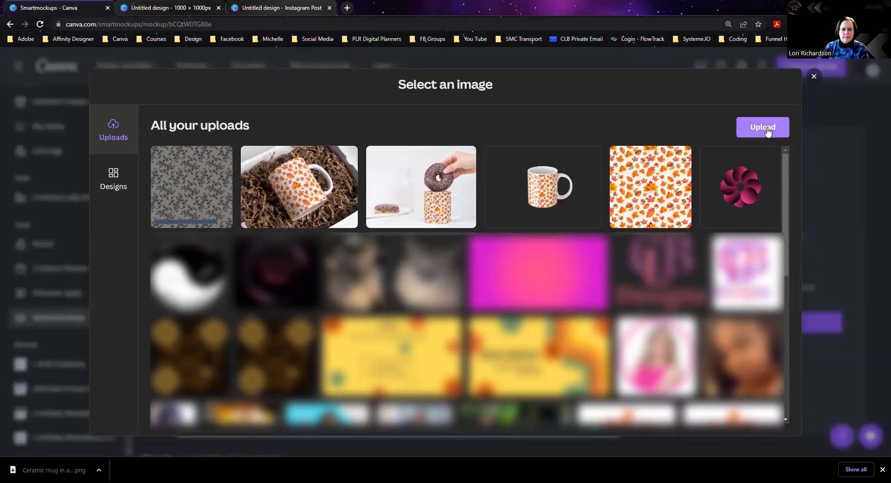
click(767, 129)
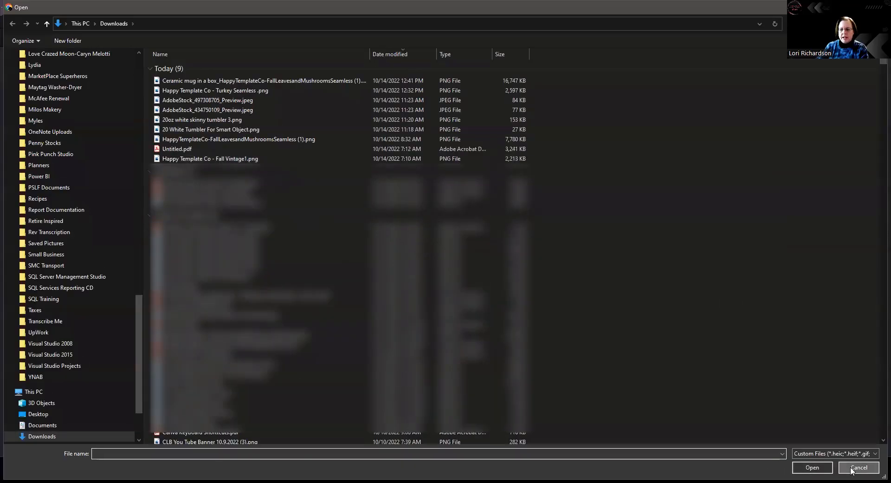
click(858, 467)
scroll(469, 288, down, 5)
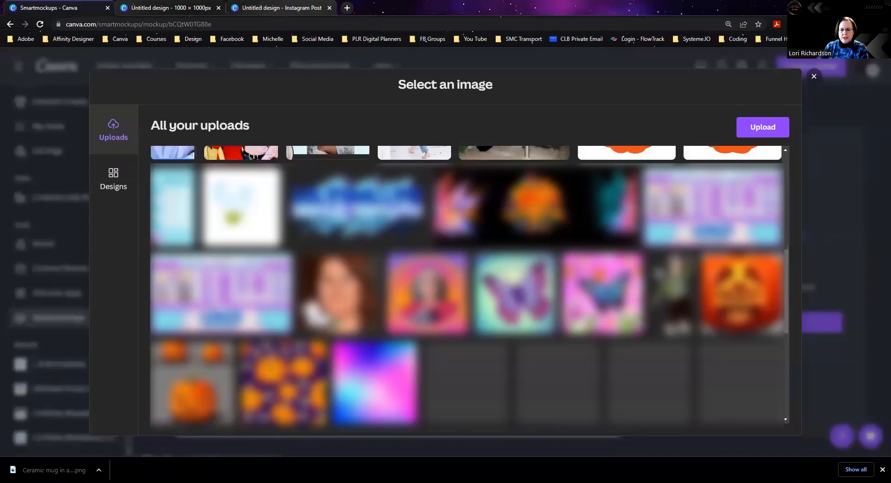
scroll(288, 164, up, 5)
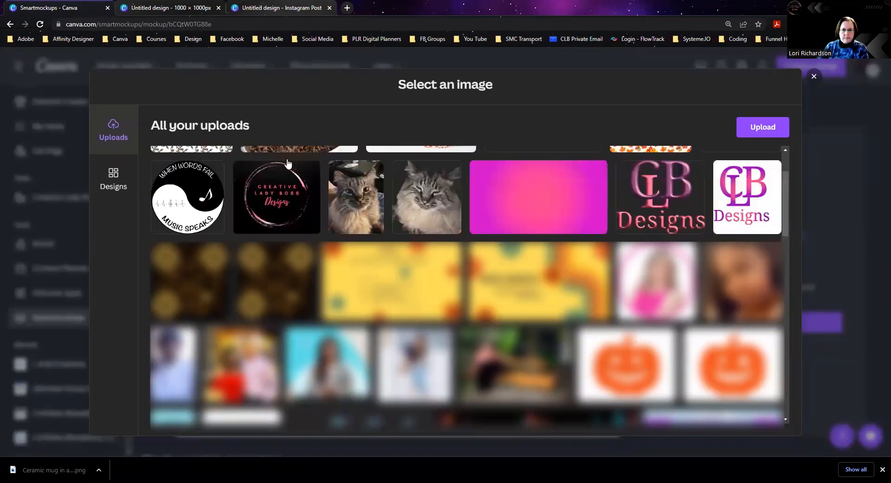
scroll(249, 188, up, 2)
Step: Apply the uploaded Fall Vintage1 scroll pattern to the white mug mockup
click(192, 186)
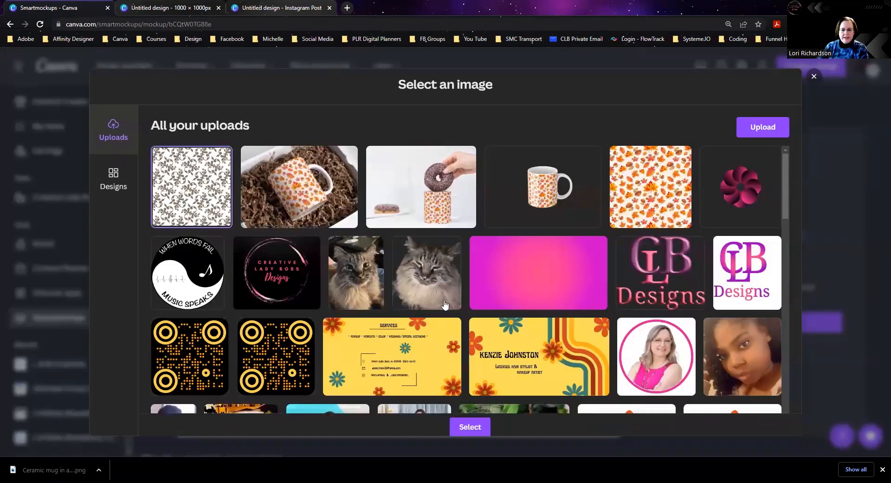
click(470, 422)
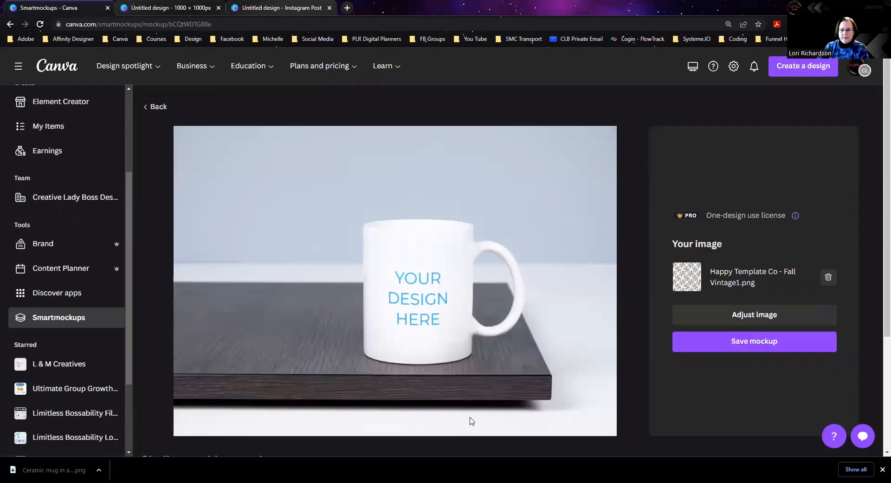
Step: Try a 121% scale and Stretch sizing on the mug pattern, settle on Fill image sizing, and save the adjustments
click(741, 313)
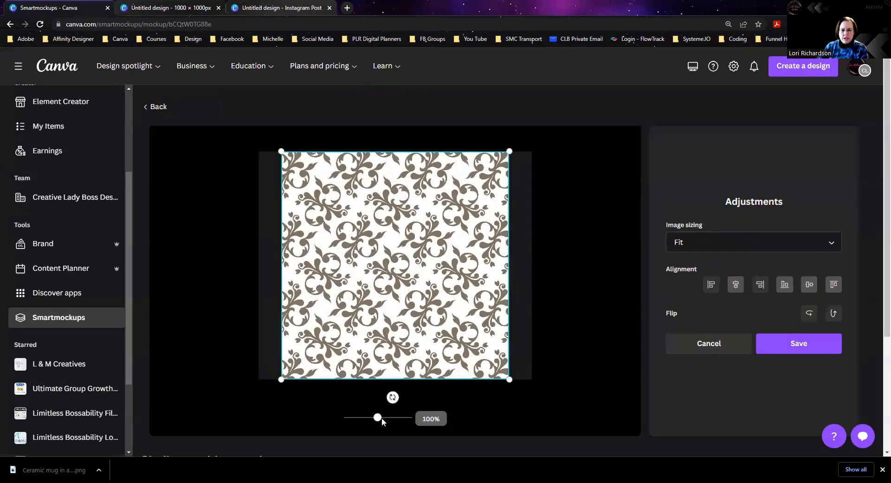
drag(379, 419, 379, 418)
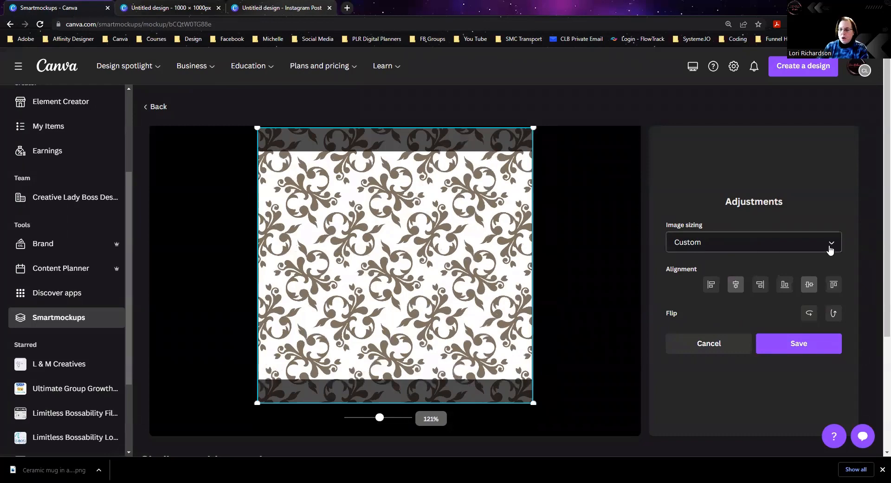
click(775, 247)
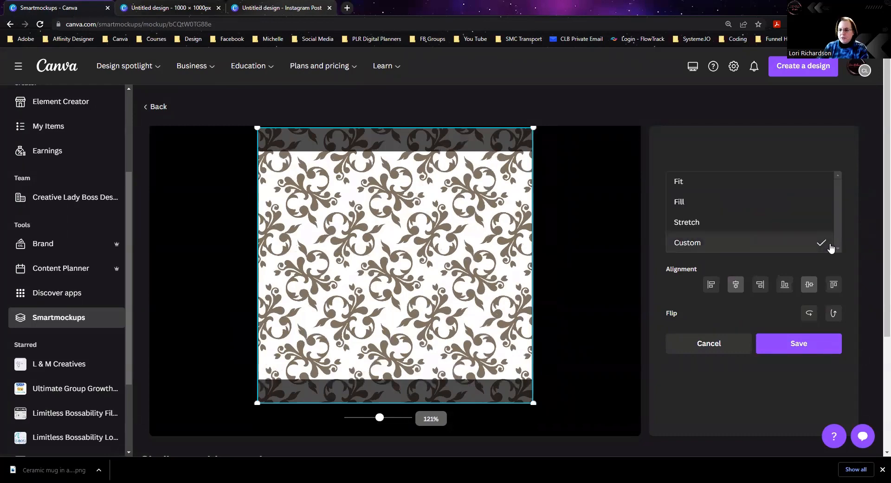
click(785, 210)
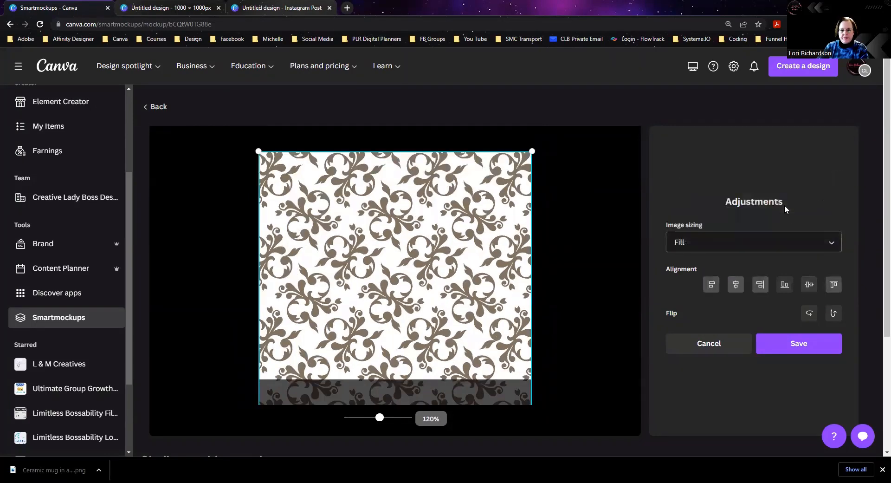
click(827, 247)
click(769, 266)
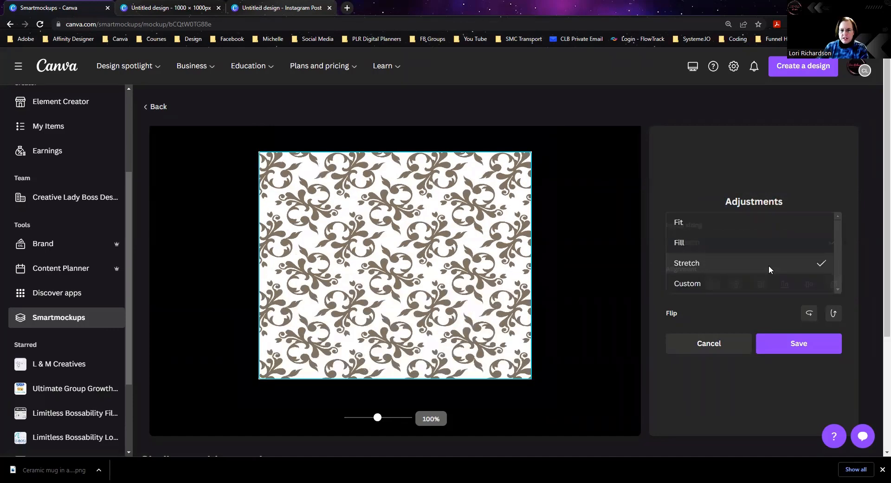
click(834, 245)
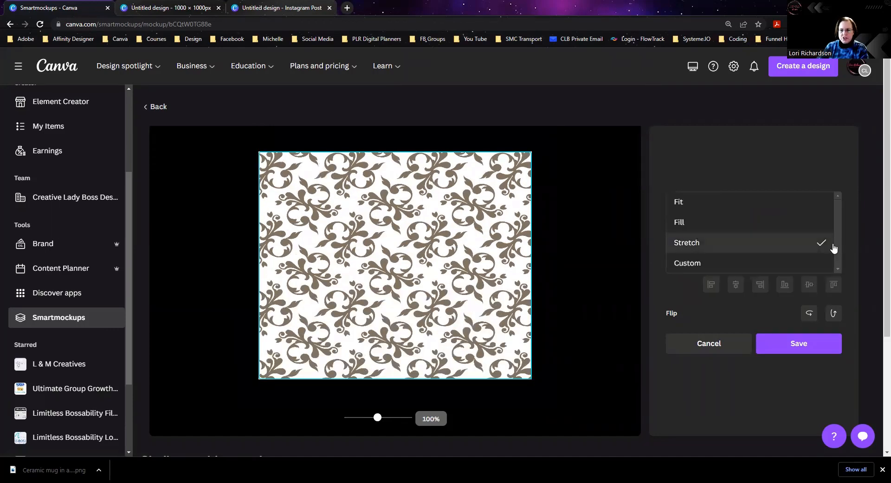
click(762, 224)
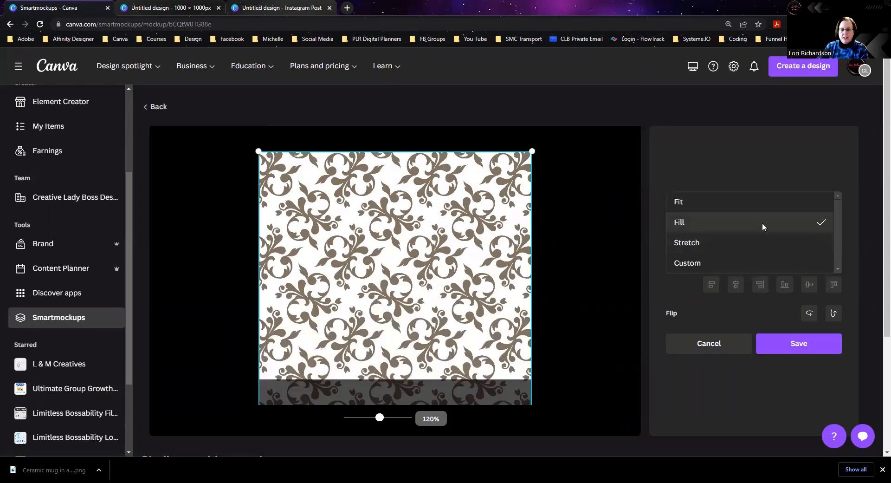
click(784, 346)
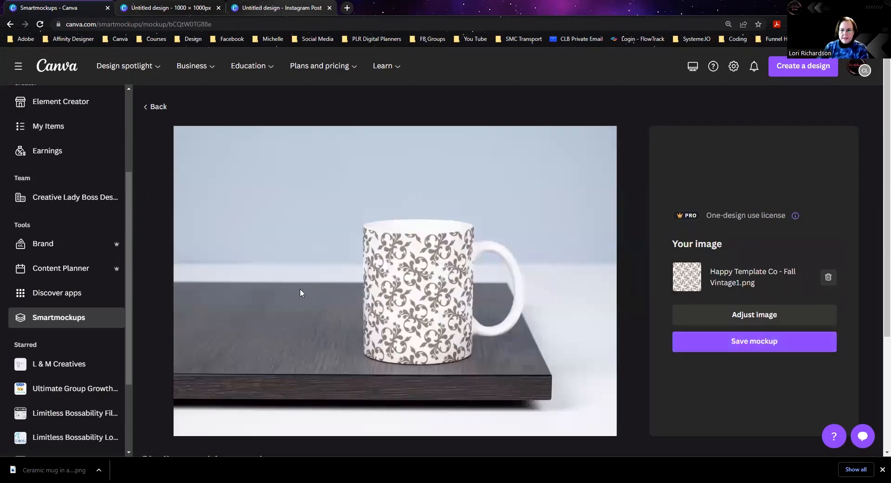
Step: Save the patterned mug mockup and use it in a new Facebook Post design
click(763, 342)
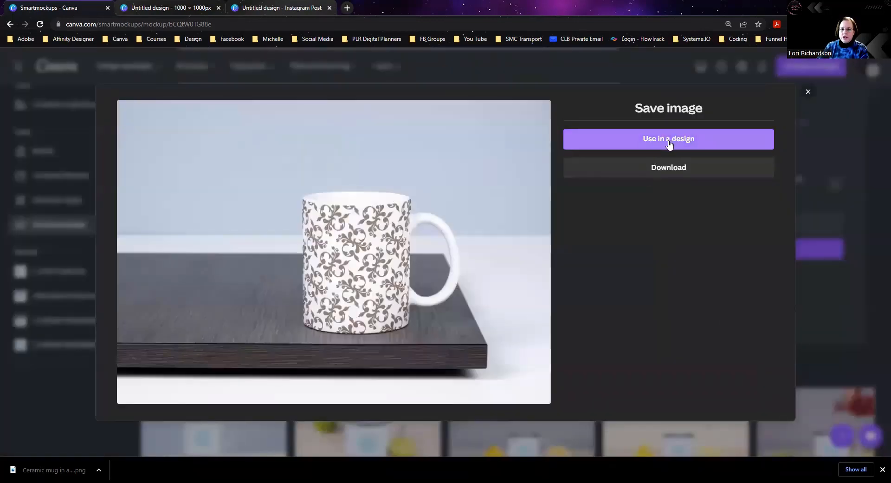
click(669, 141)
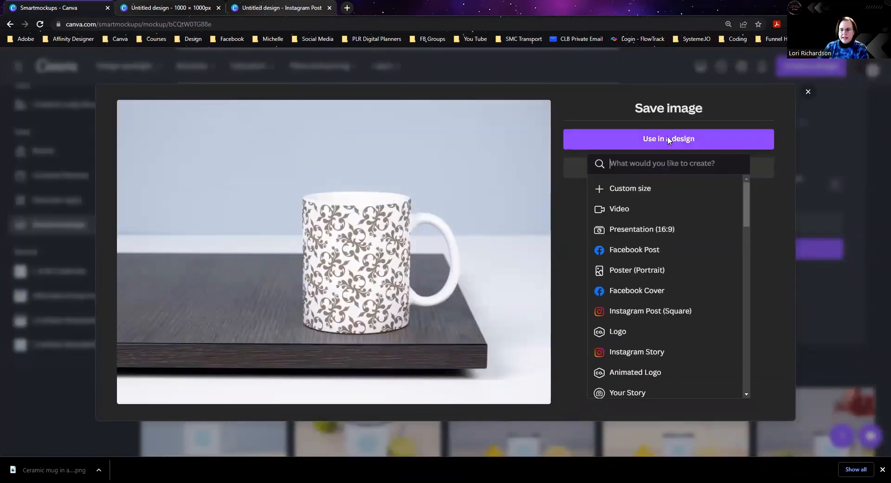
click(631, 251)
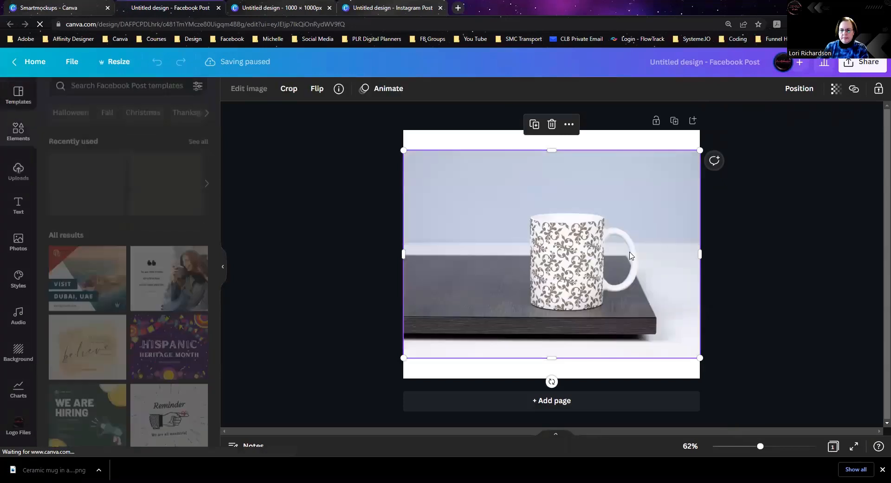
Step: Add the heading "Enjoy a Nice Cup of Coffee!!" and place it along the upper edge of the mug photo
click(18, 209)
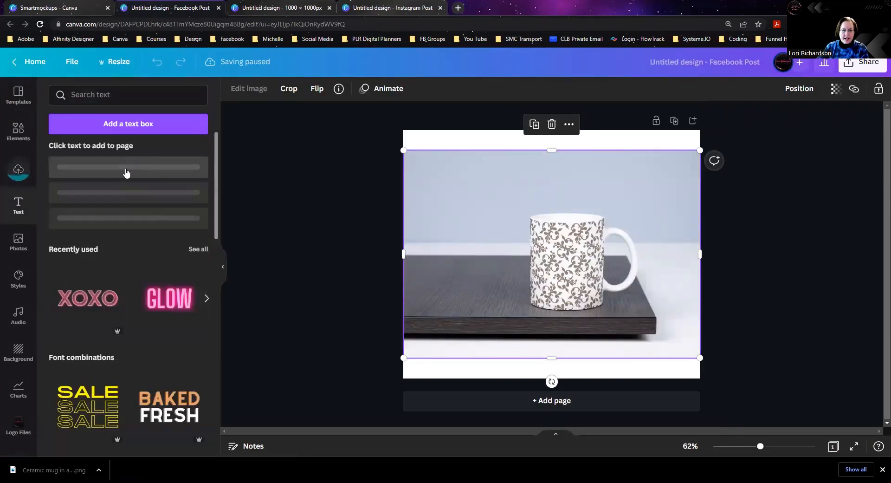
click(137, 173)
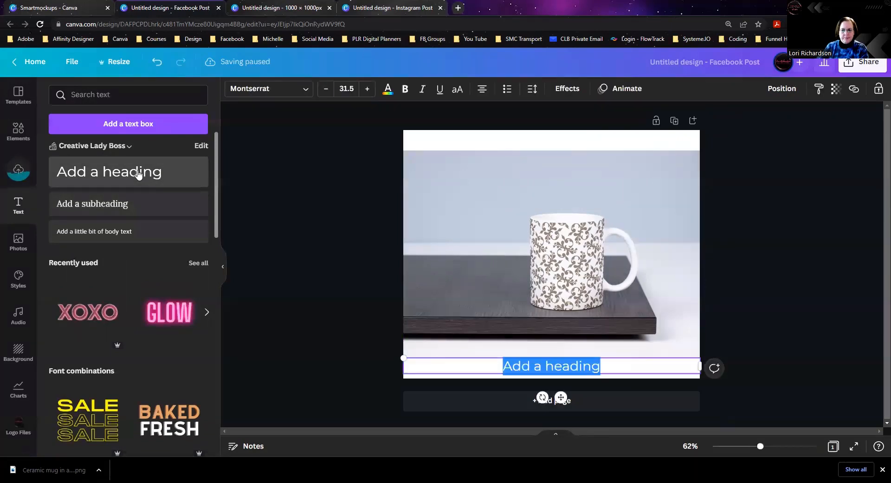
text(Enjoy a )
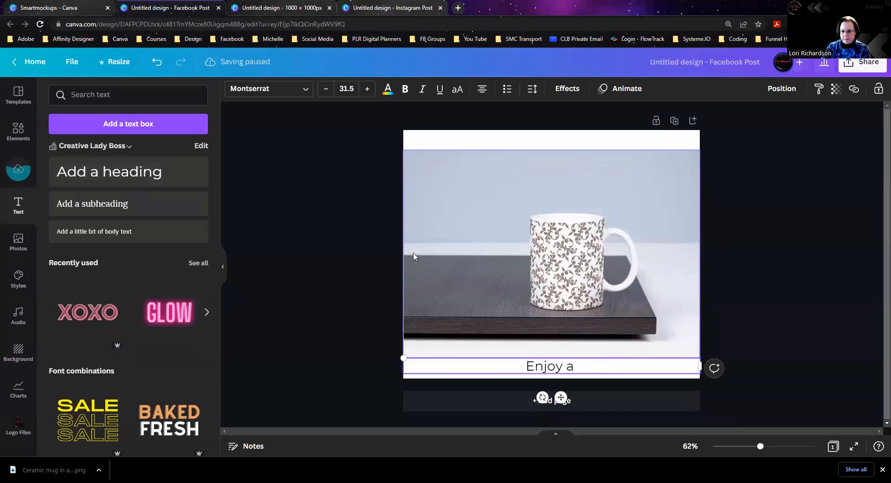
text(Nice Cup o)
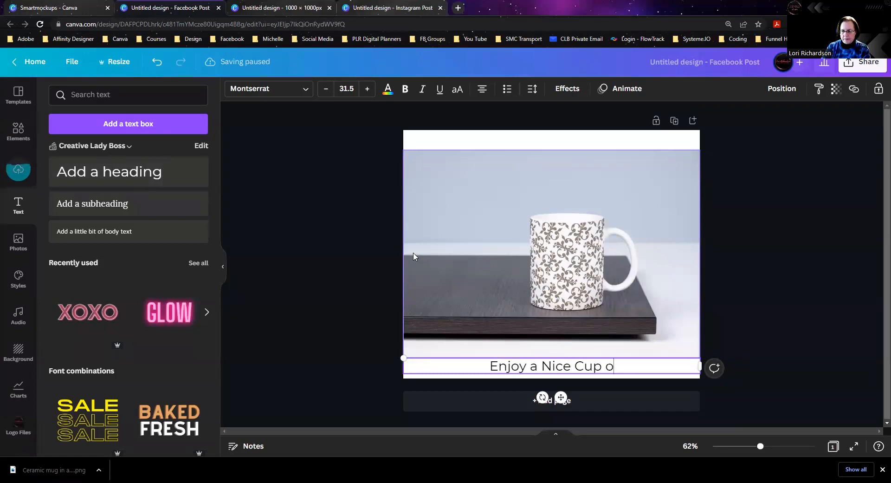
text(f Coffee)
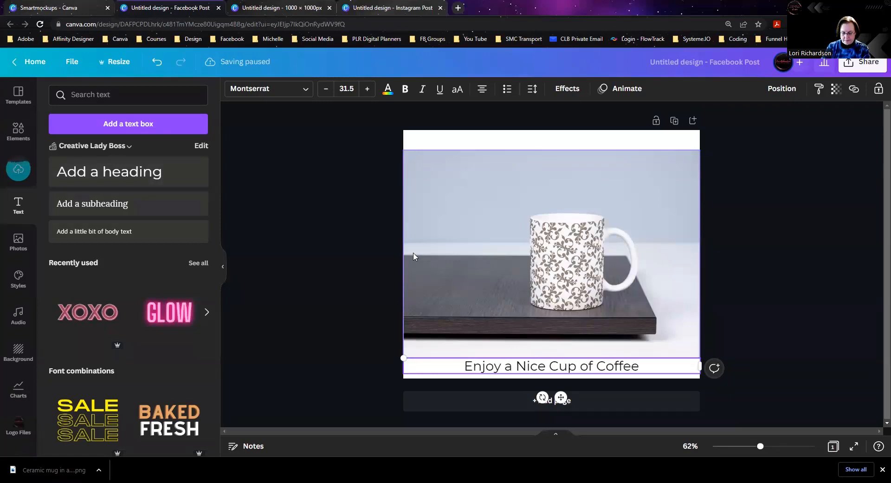
text(!!)
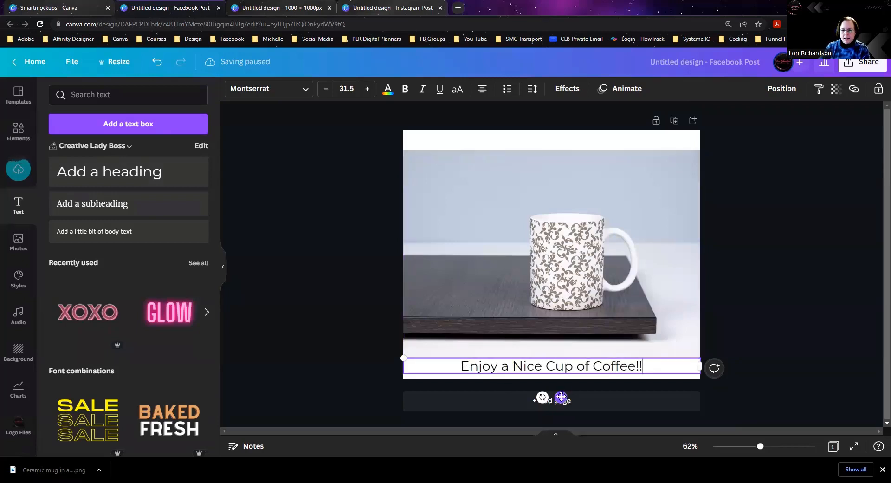
drag(568, 318, 555, 193)
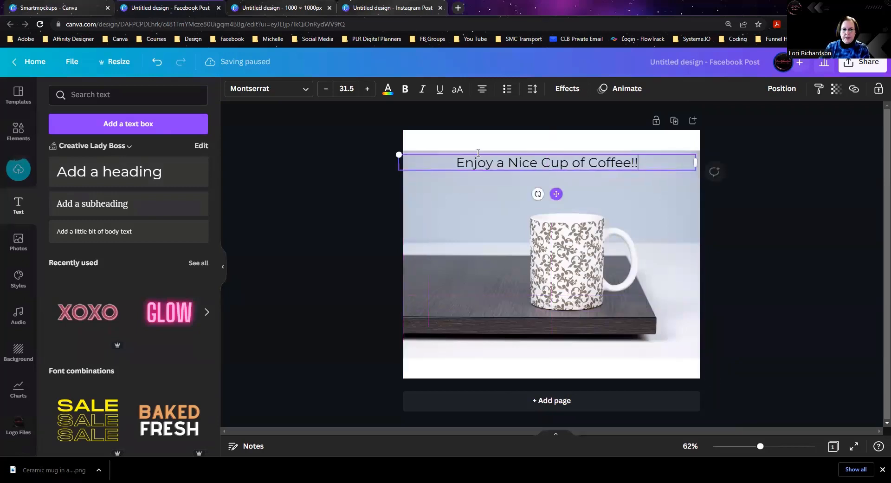
Step: Set the coffee heading's font to Playlist Script and its size to 40.5, and select the mug image
click(304, 89)
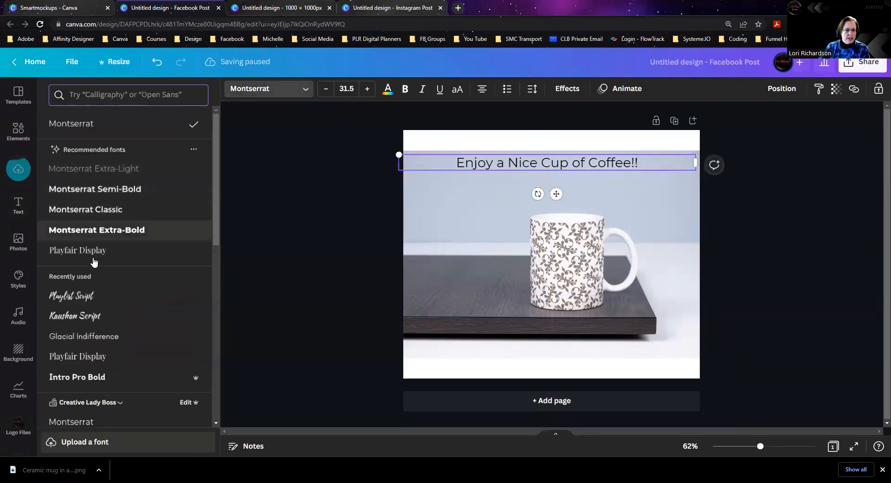
click(88, 305)
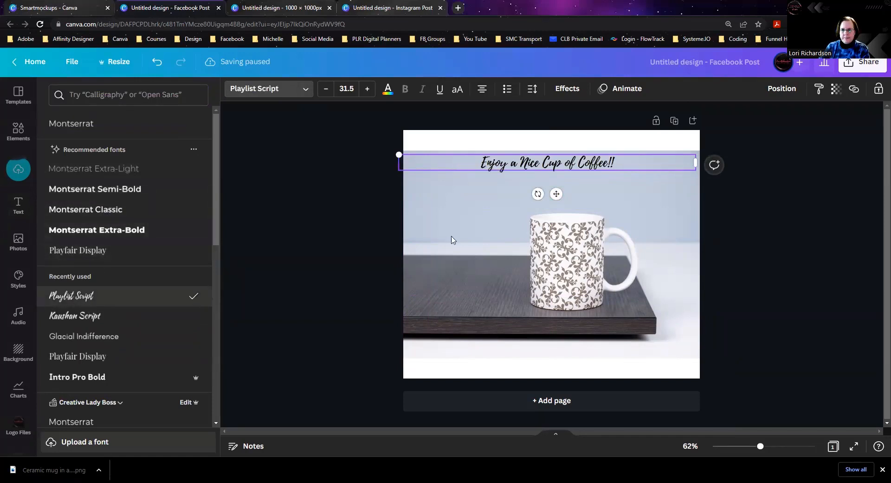
click(367, 89)
click(367, 88)
click(367, 88)
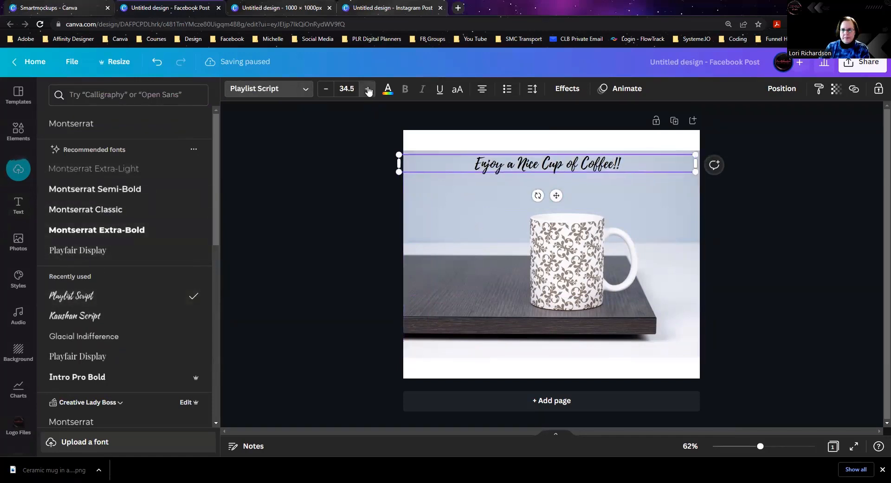
click(367, 89)
click(367, 89)
click(367, 88)
click(367, 88)
click(367, 89)
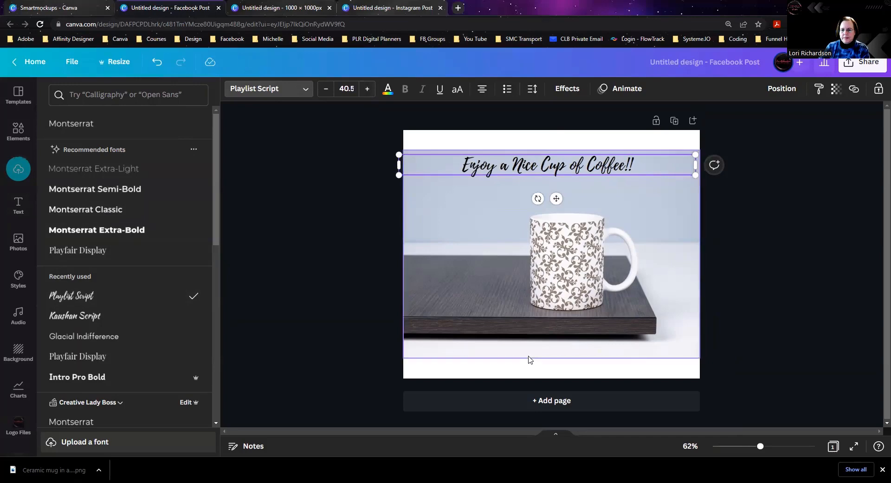
click(529, 356)
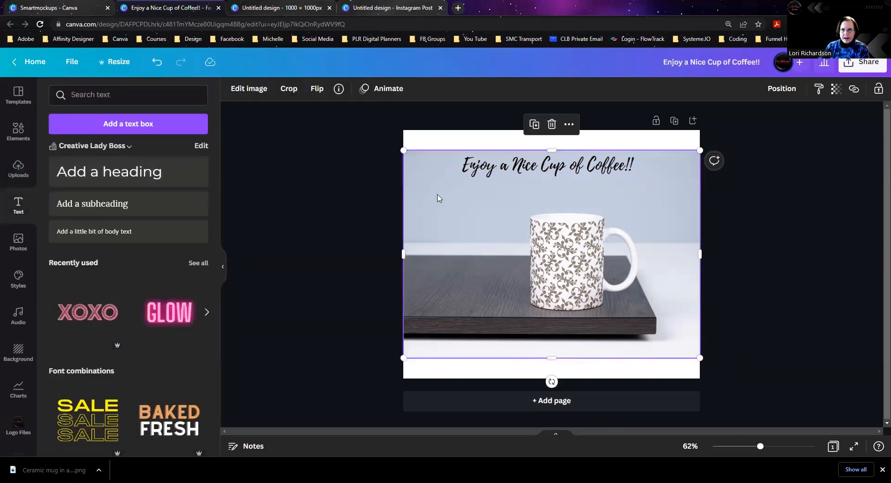